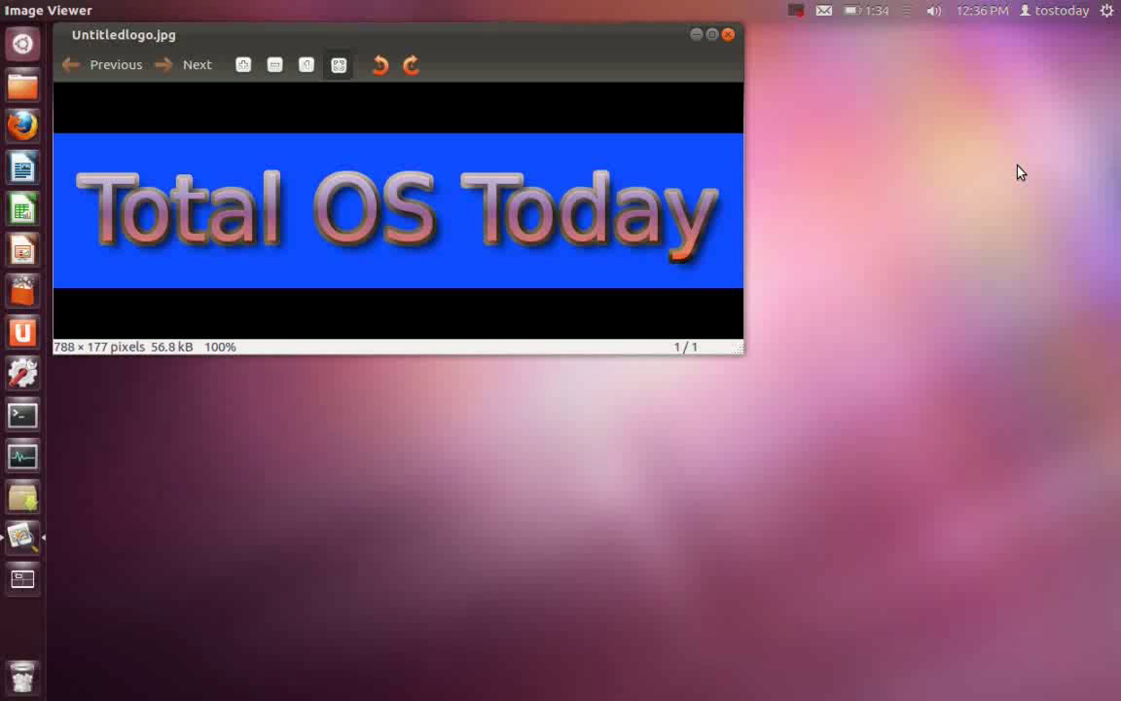
Open Sound Settings and browse the Input, Sound Effects and Applications tabs, ending on Input
click(935, 11)
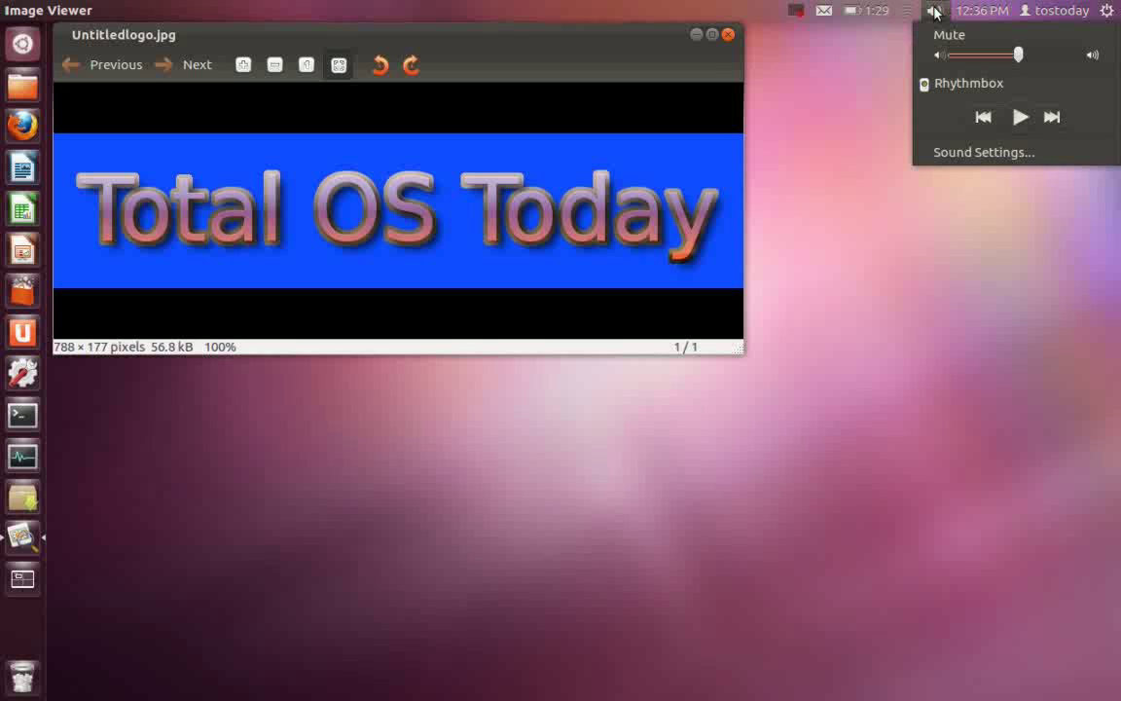
click(981, 153)
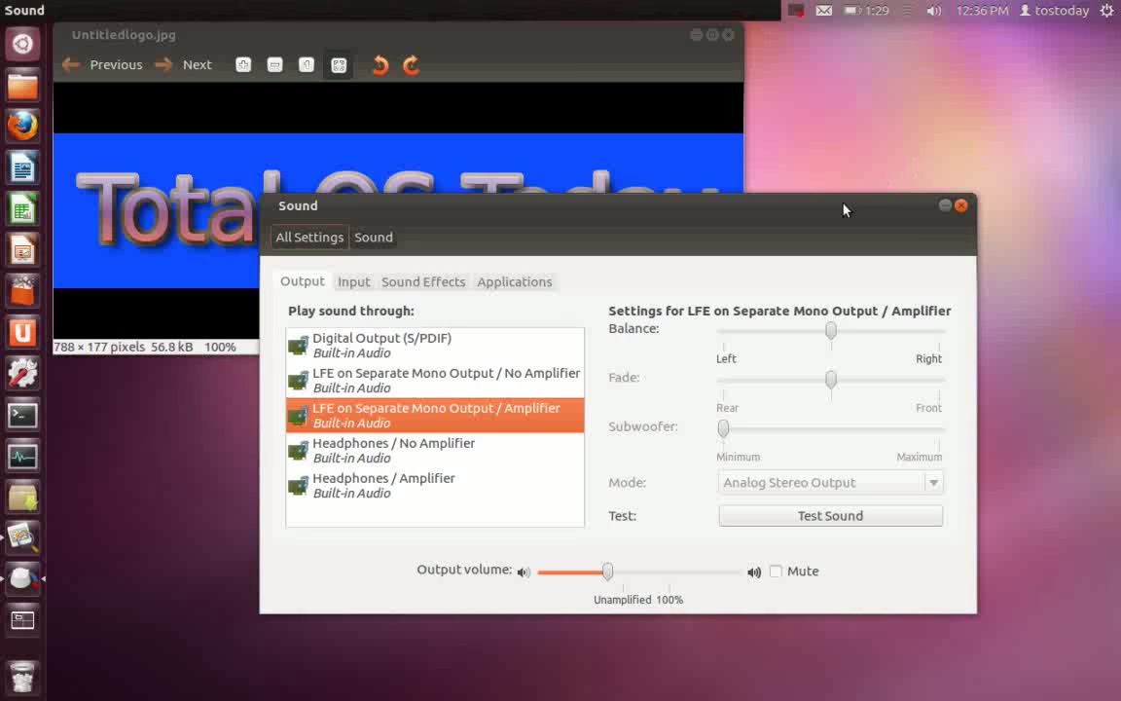
click(351, 283)
click(393, 283)
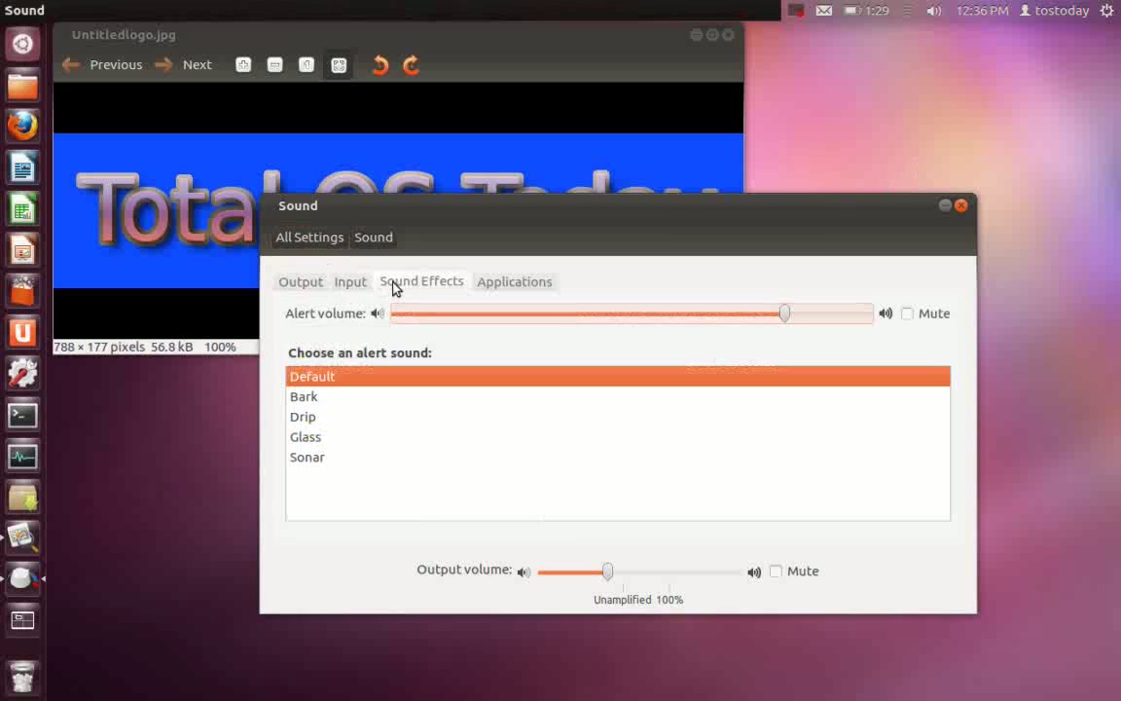
click(513, 284)
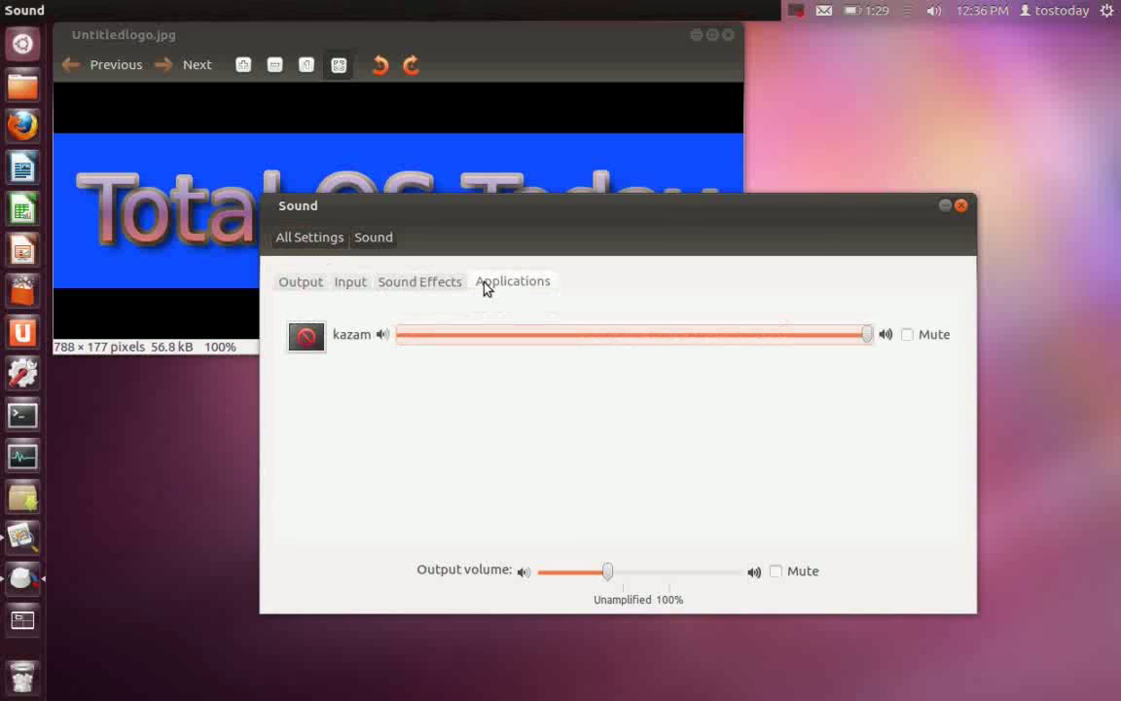
click(353, 283)
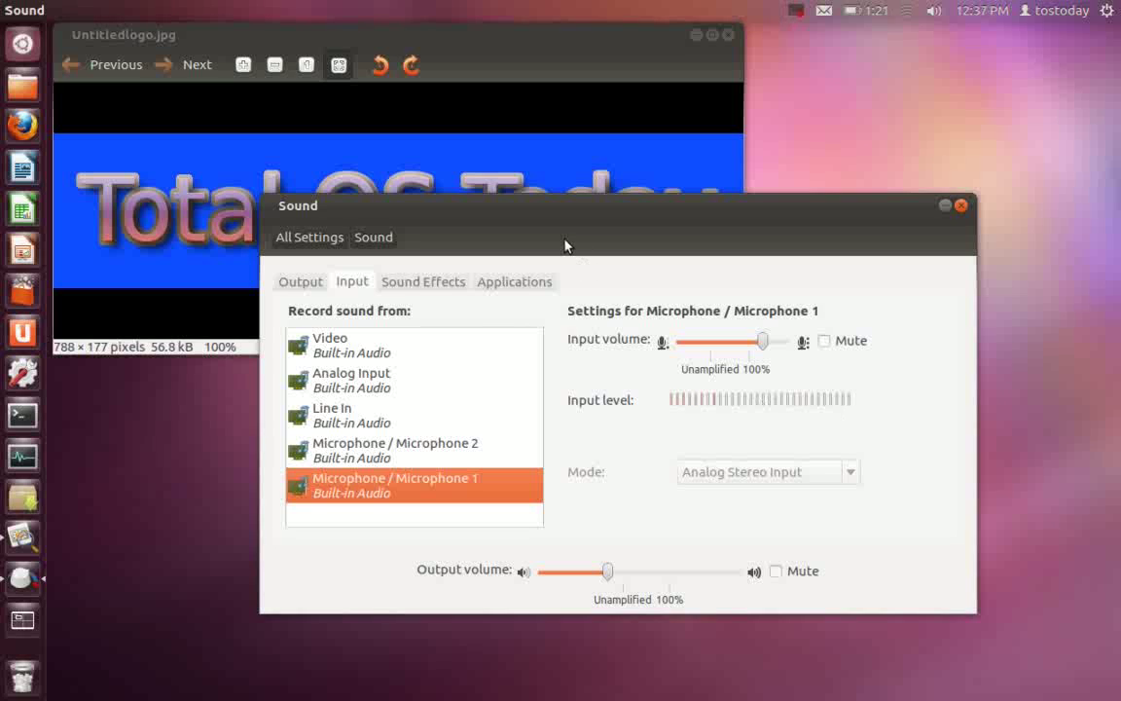
In Appearance settings, enlarge the launcher icons to 56, then shrink them back to 37
click(309, 238)
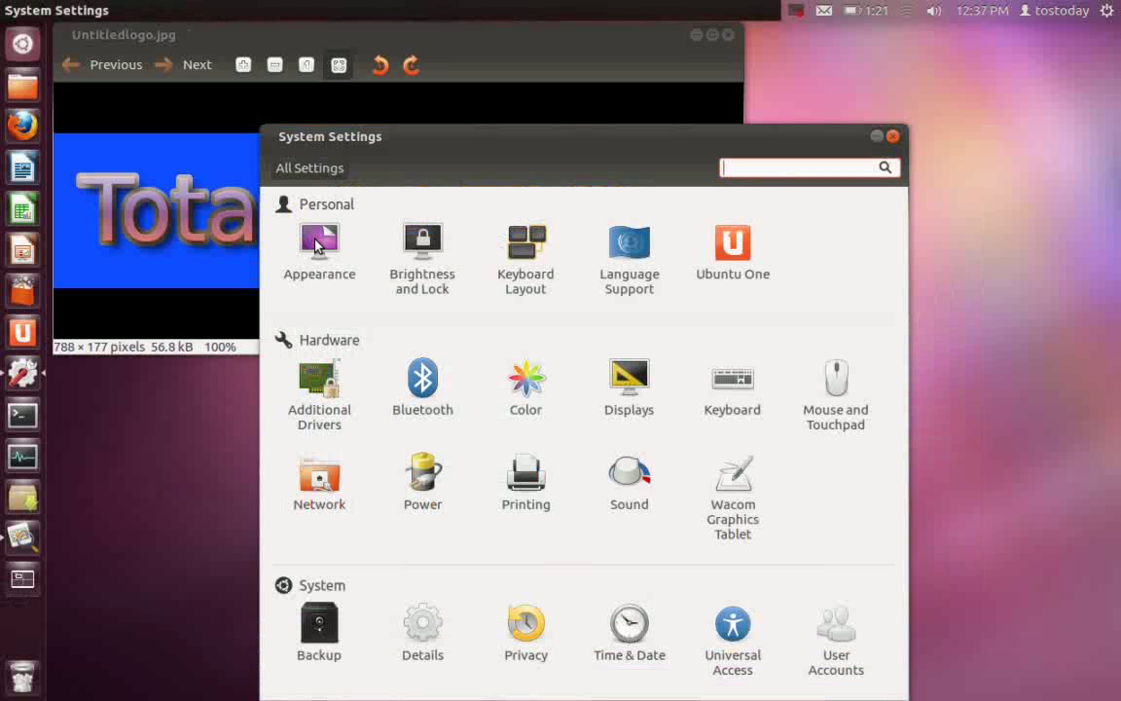
click(316, 246)
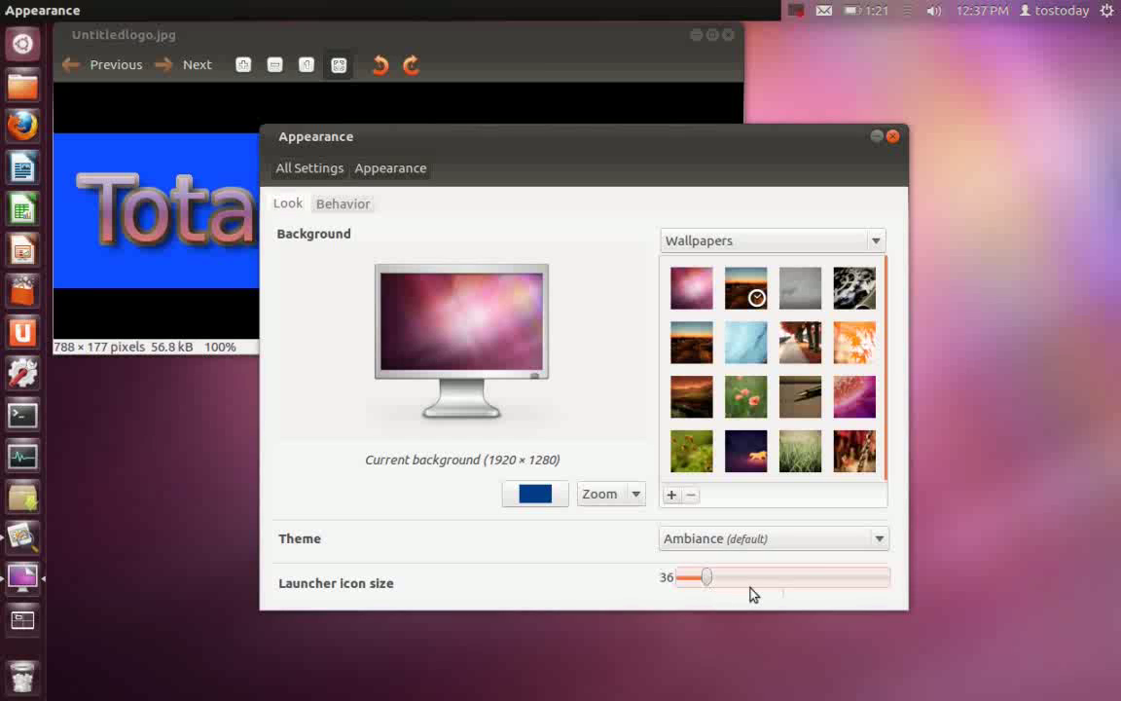
drag(708, 580, 835, 588)
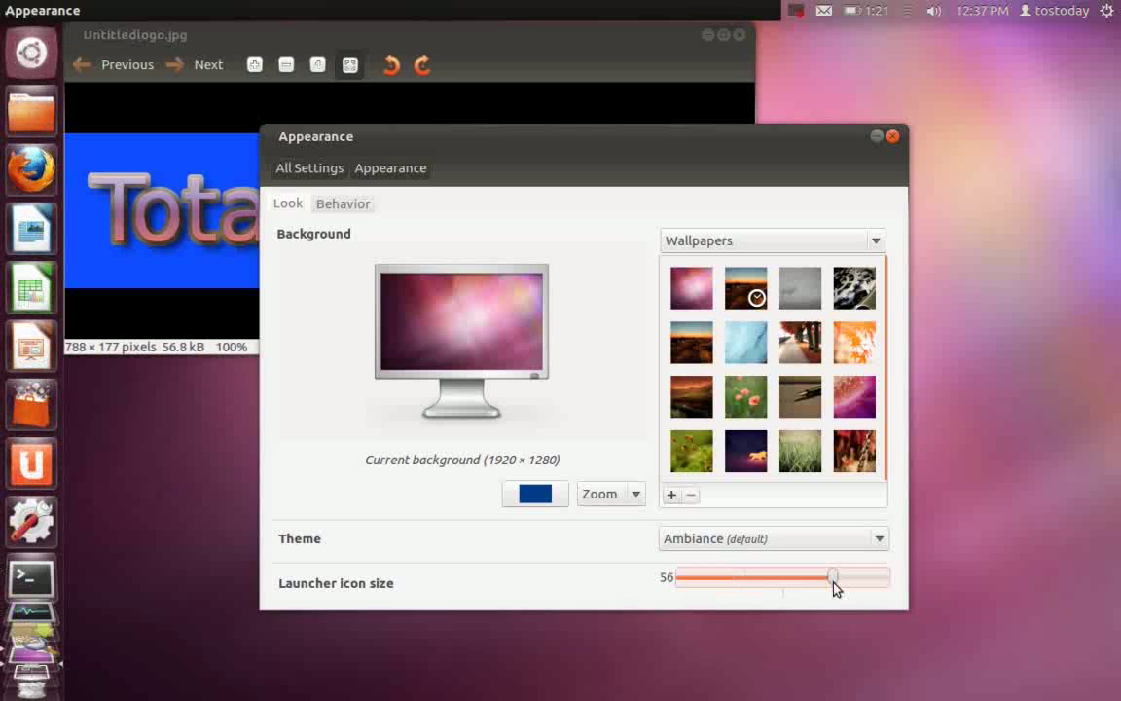
drag(833, 588, 716, 579)
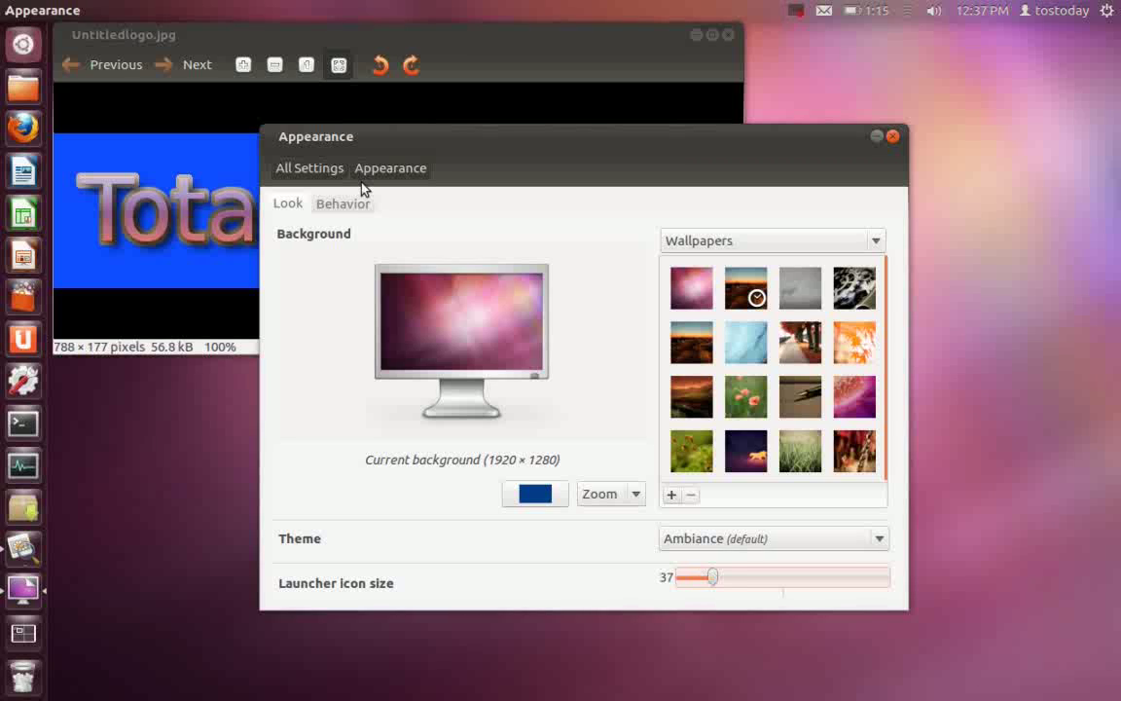
Toggle launcher auto-hide on and back off in the Behavior tab, then close Appearance
click(357, 207)
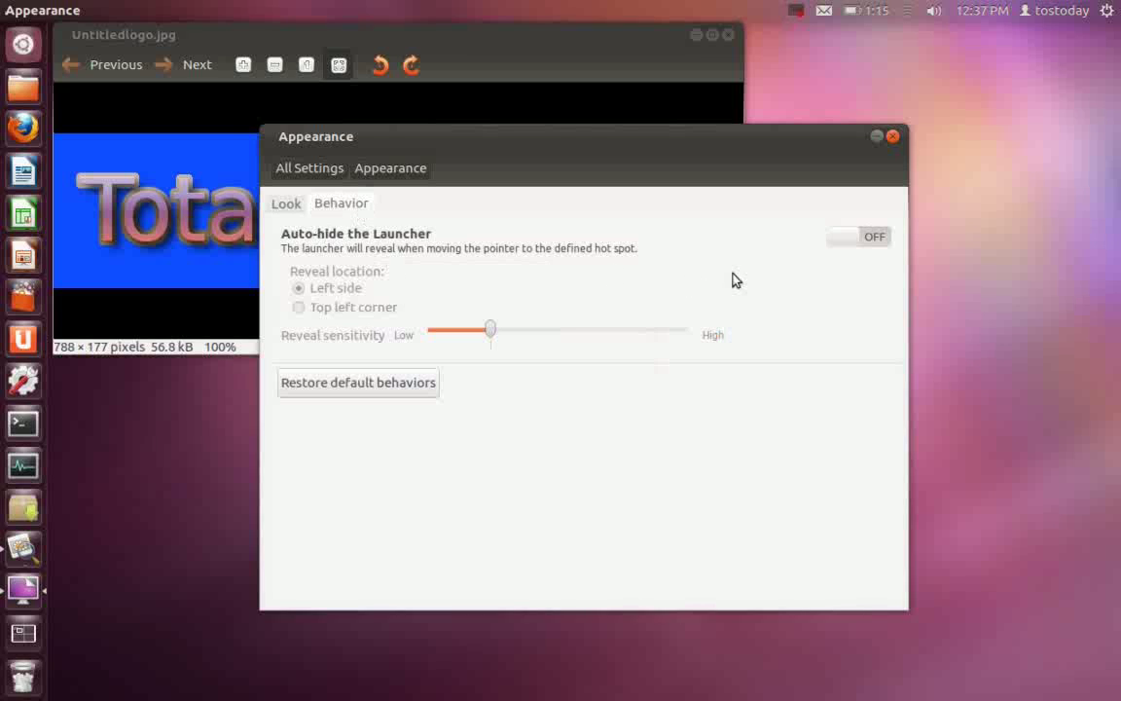
click(846, 238)
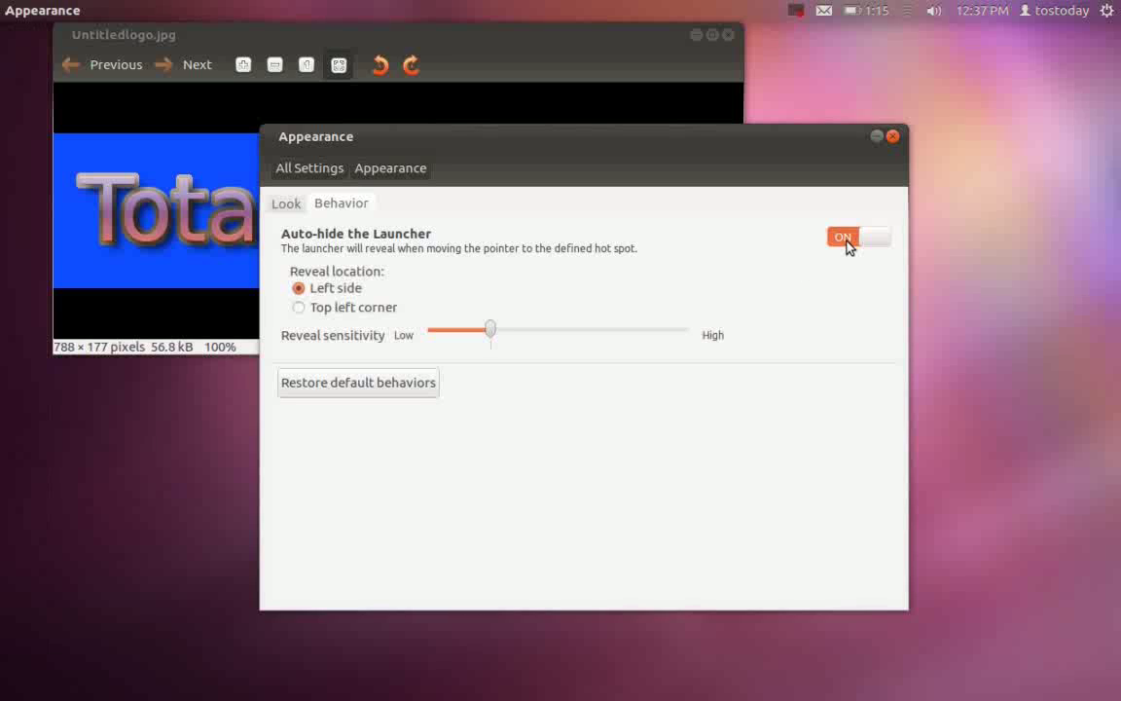
click(846, 242)
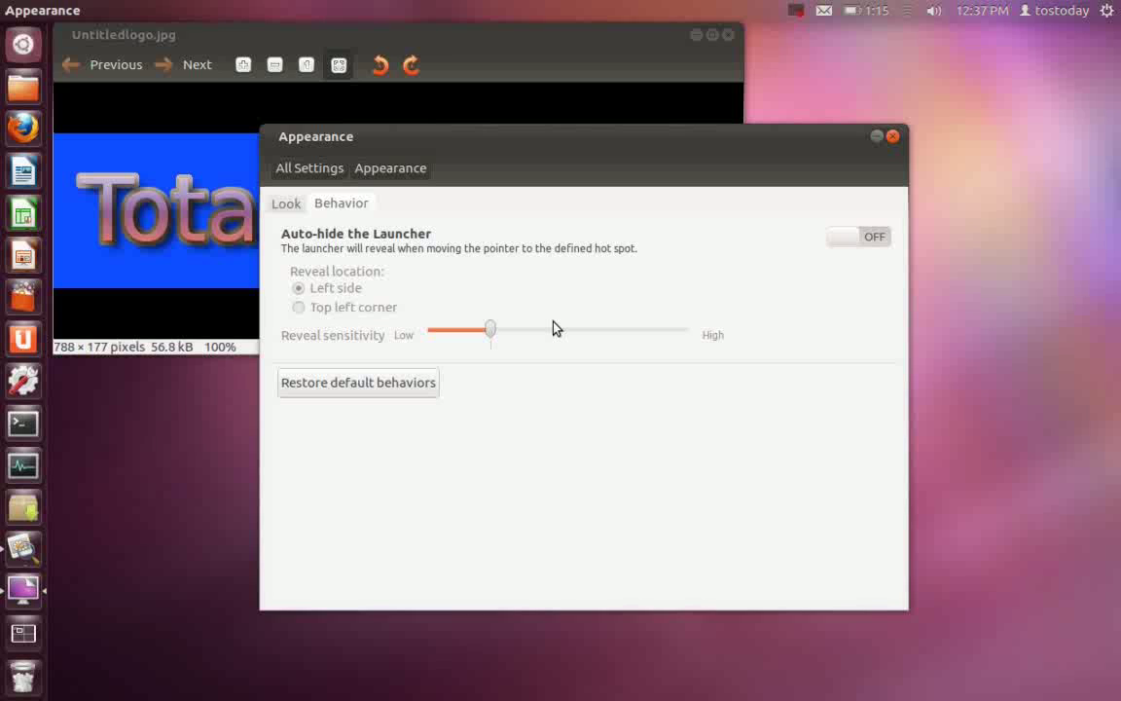
click(892, 138)
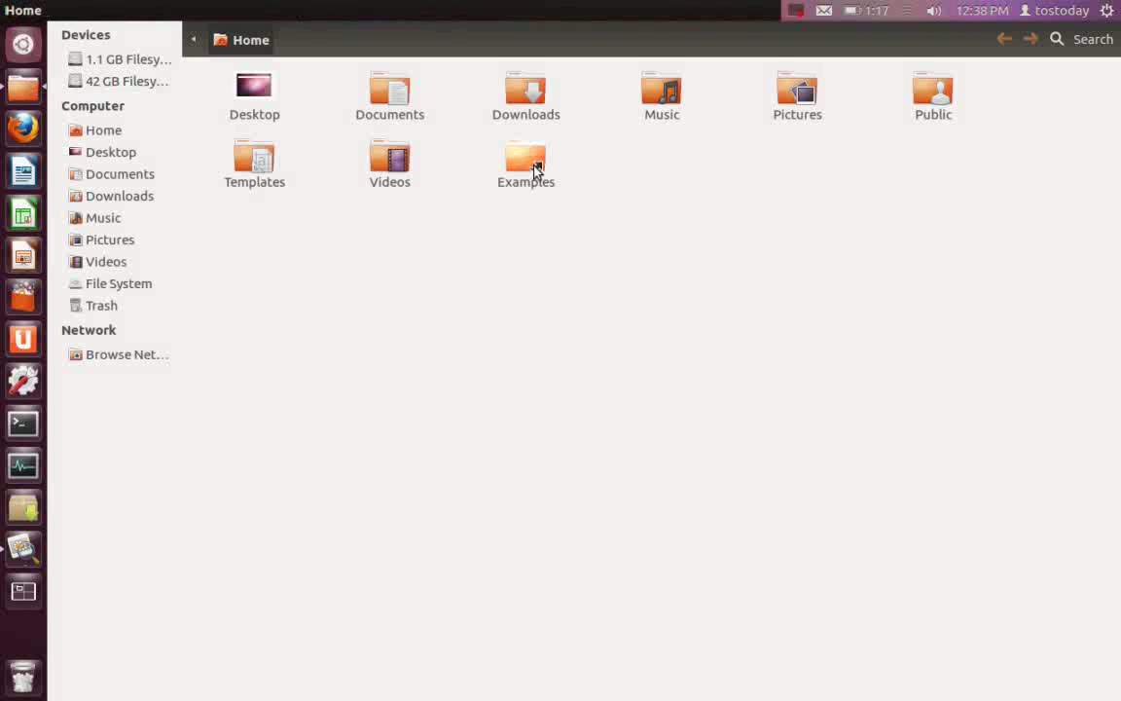
click(292, 10)
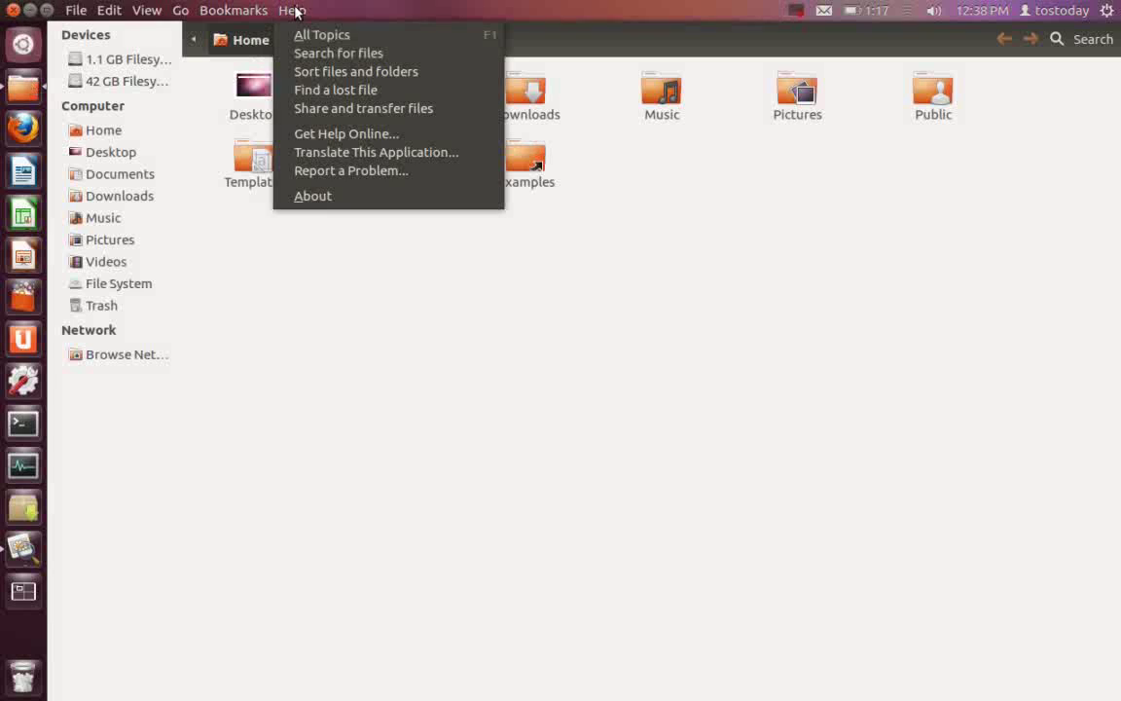
click(316, 195)
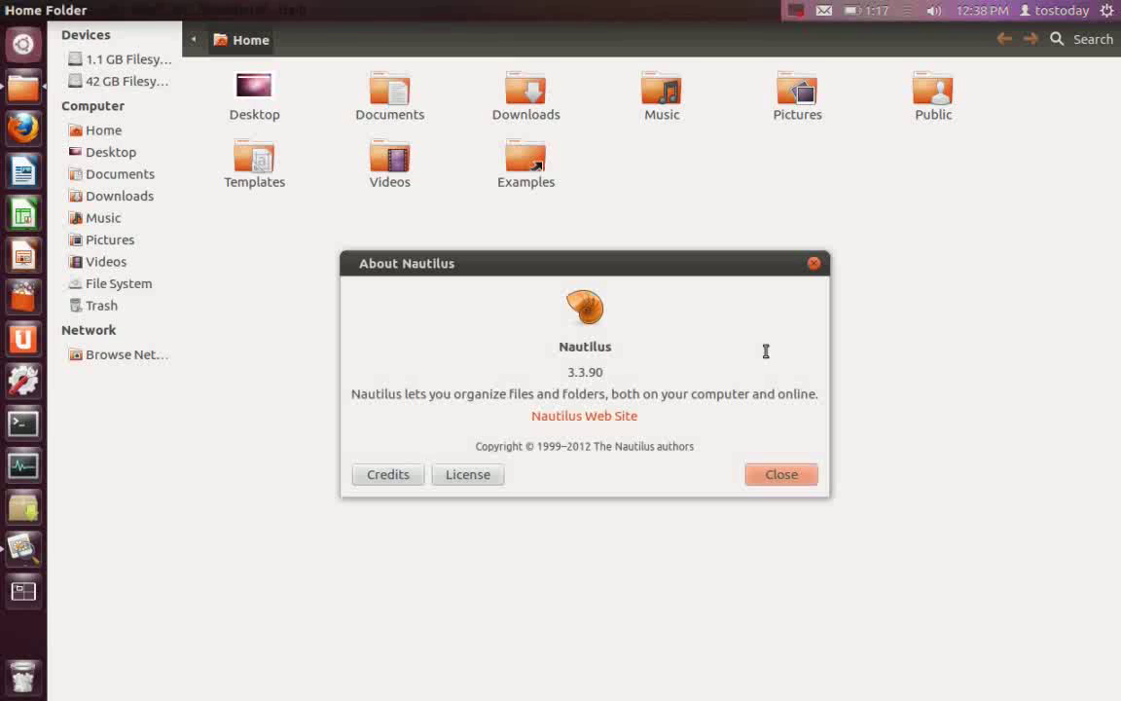
click(777, 478)
mouse_move(52, 10)
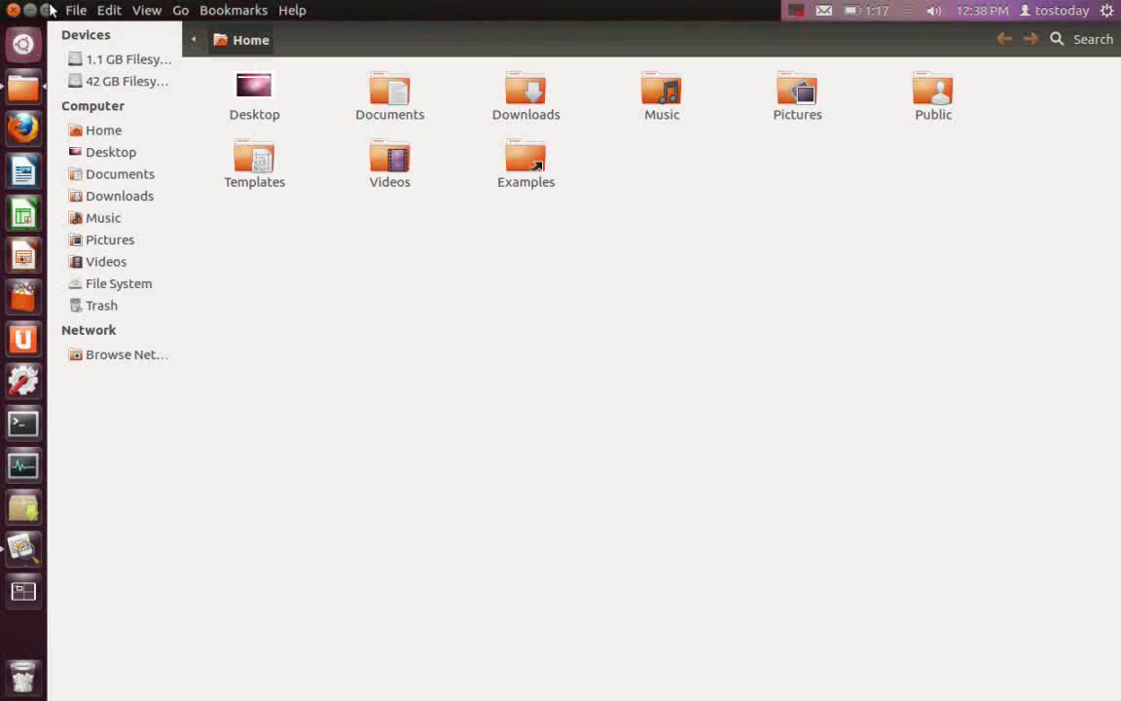
click(12, 10)
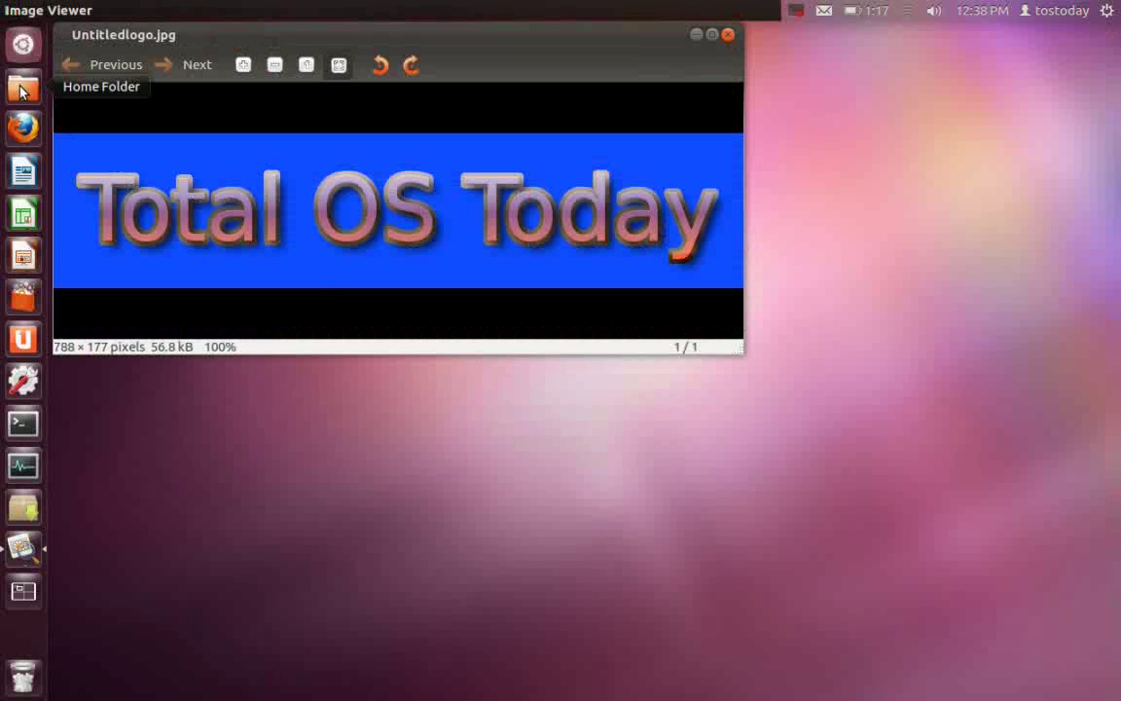
Show the Home Folder and Dash home launcher quicklists, then dismiss them
right_click(21, 90)
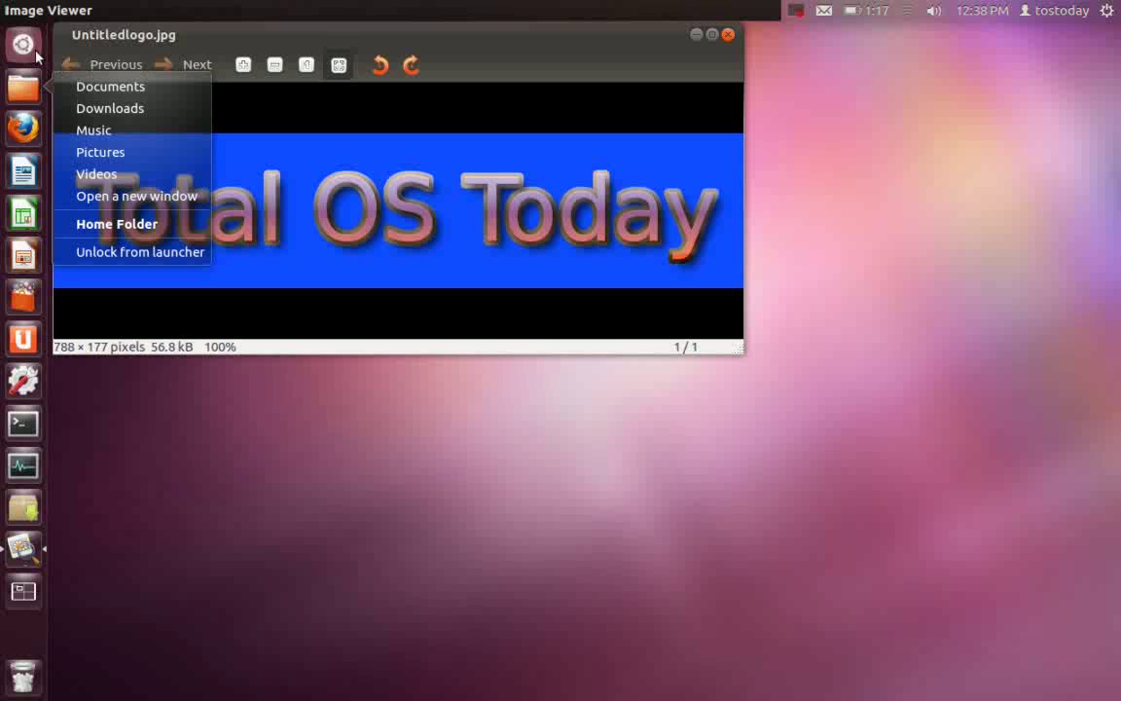
right_click(26, 46)
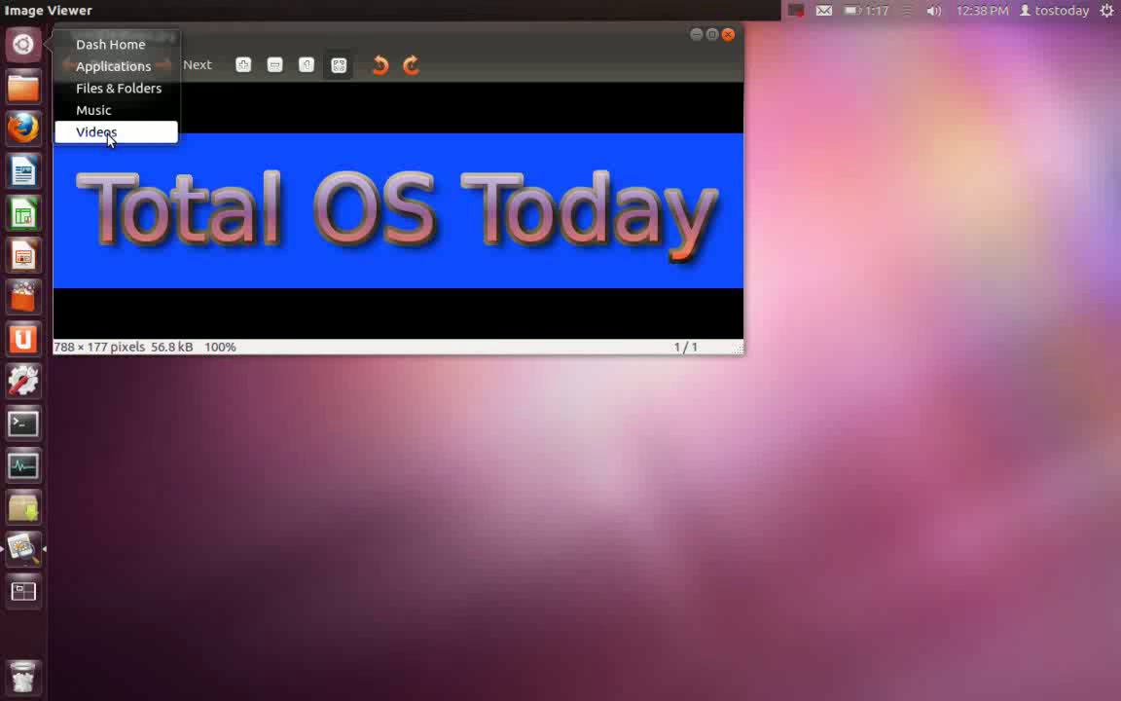
click(184, 456)
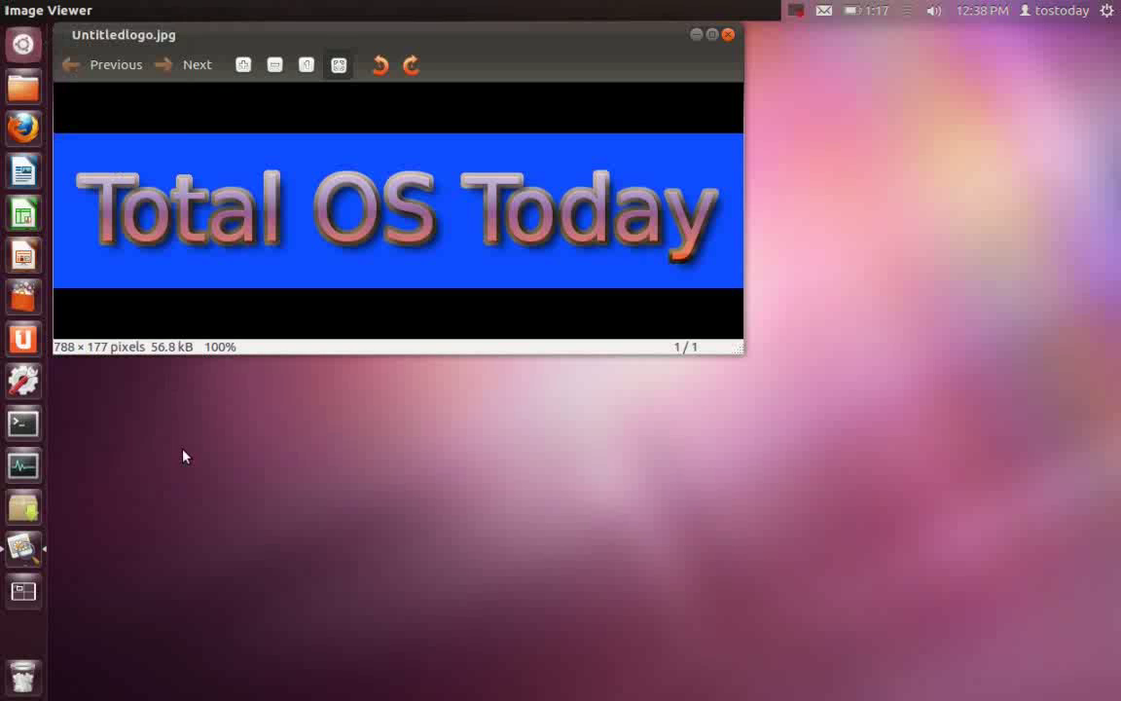
Browse the Dash's Applications, Files, Music and Videos lenses and search videos for 'tostoday'
click(23, 45)
text(ka)
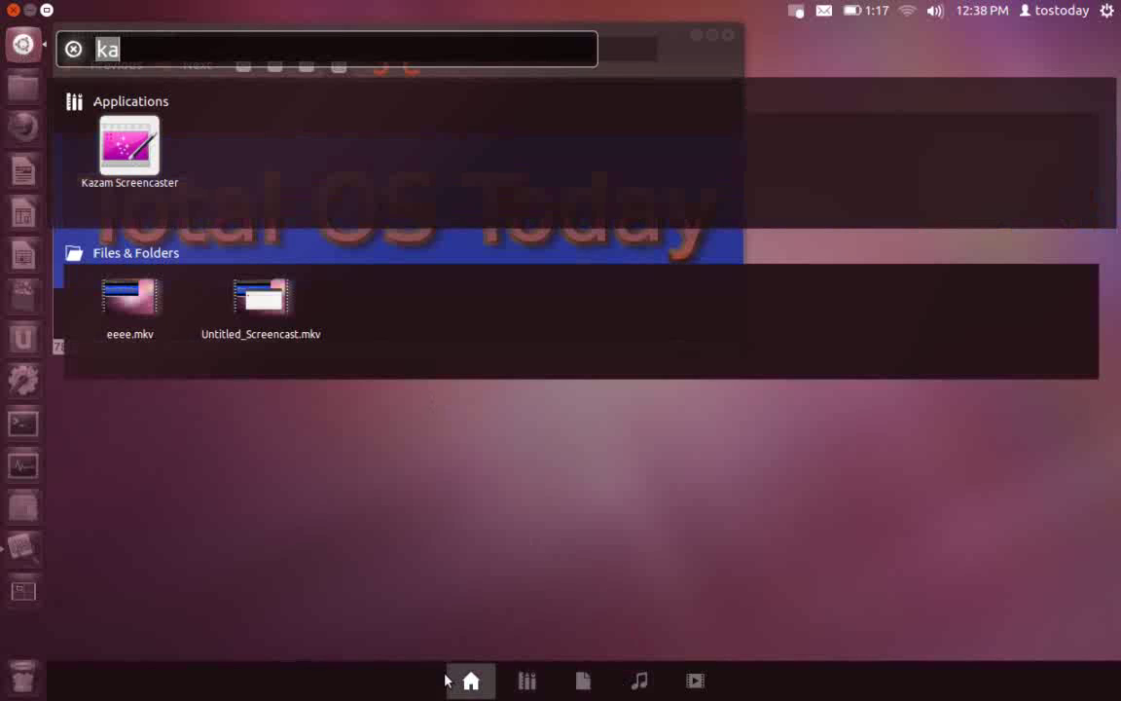
click(531, 685)
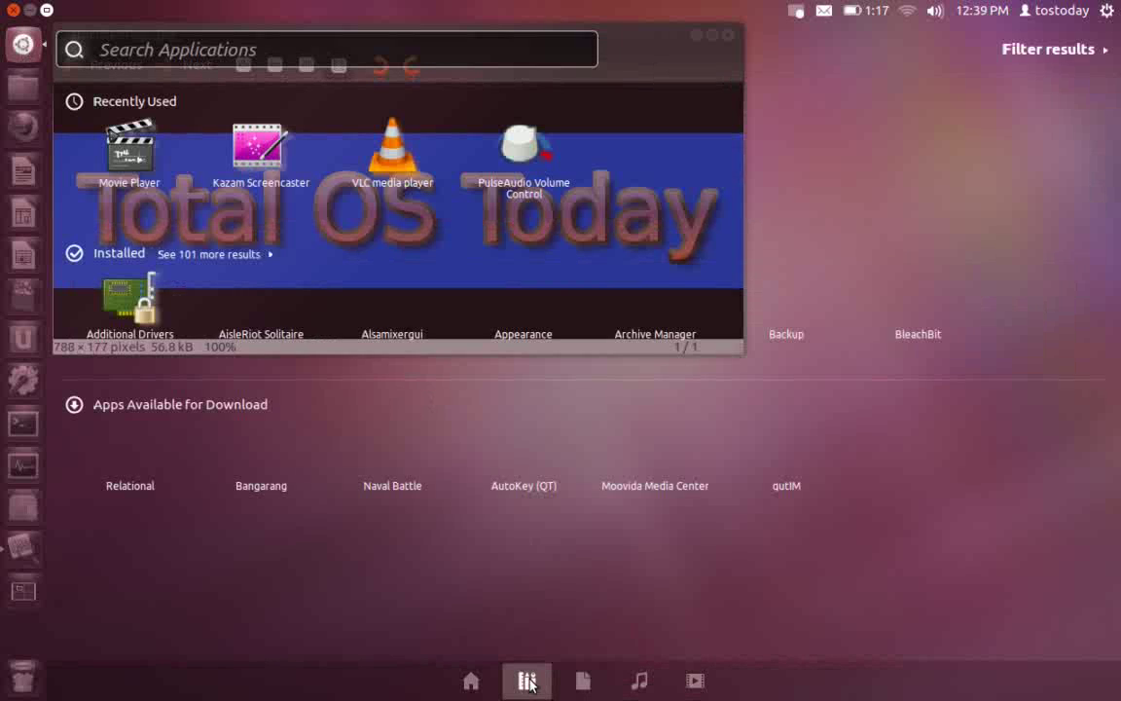
click(589, 686)
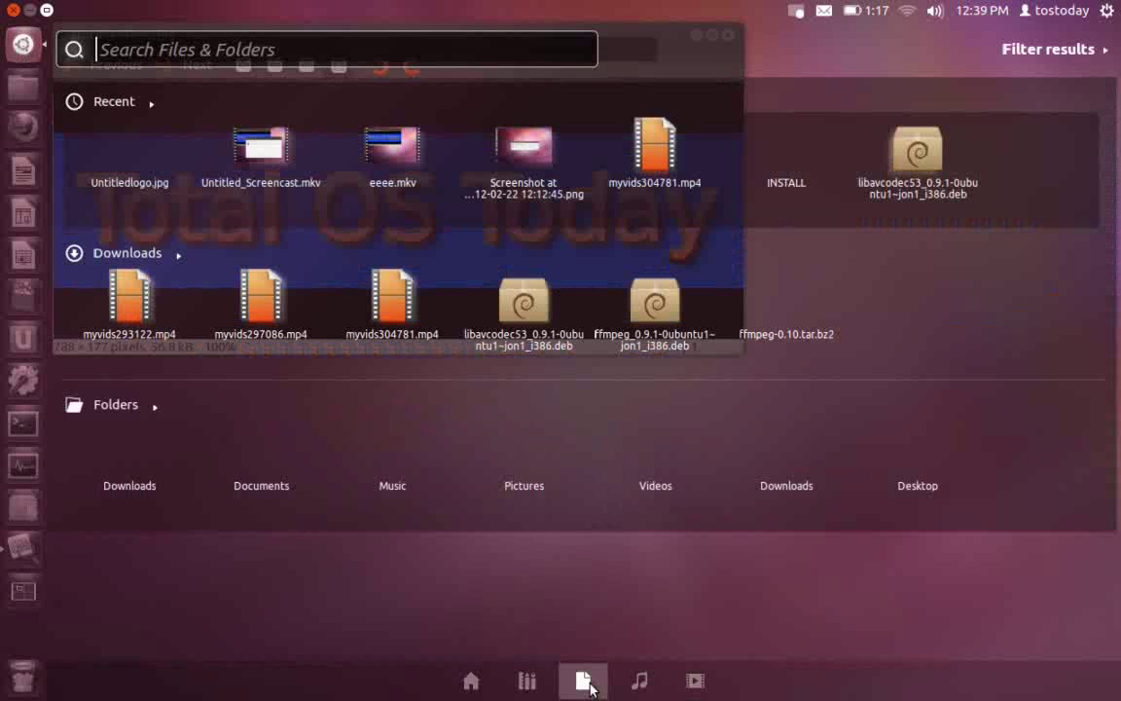
click(639, 686)
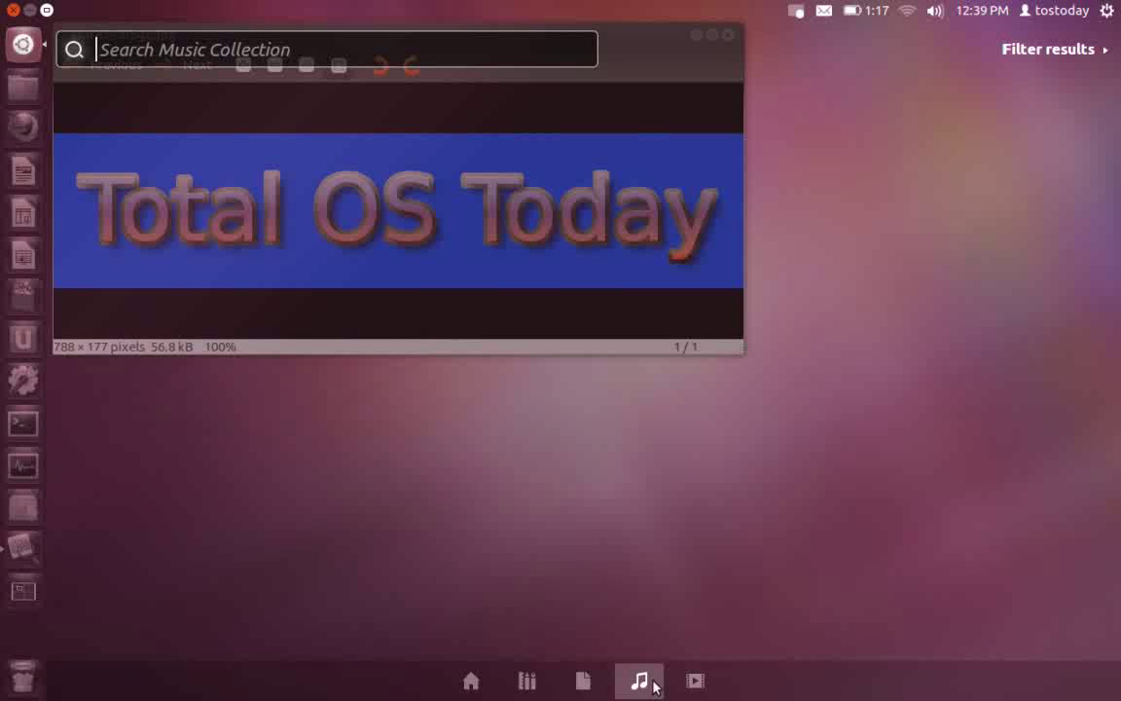
click(696, 682)
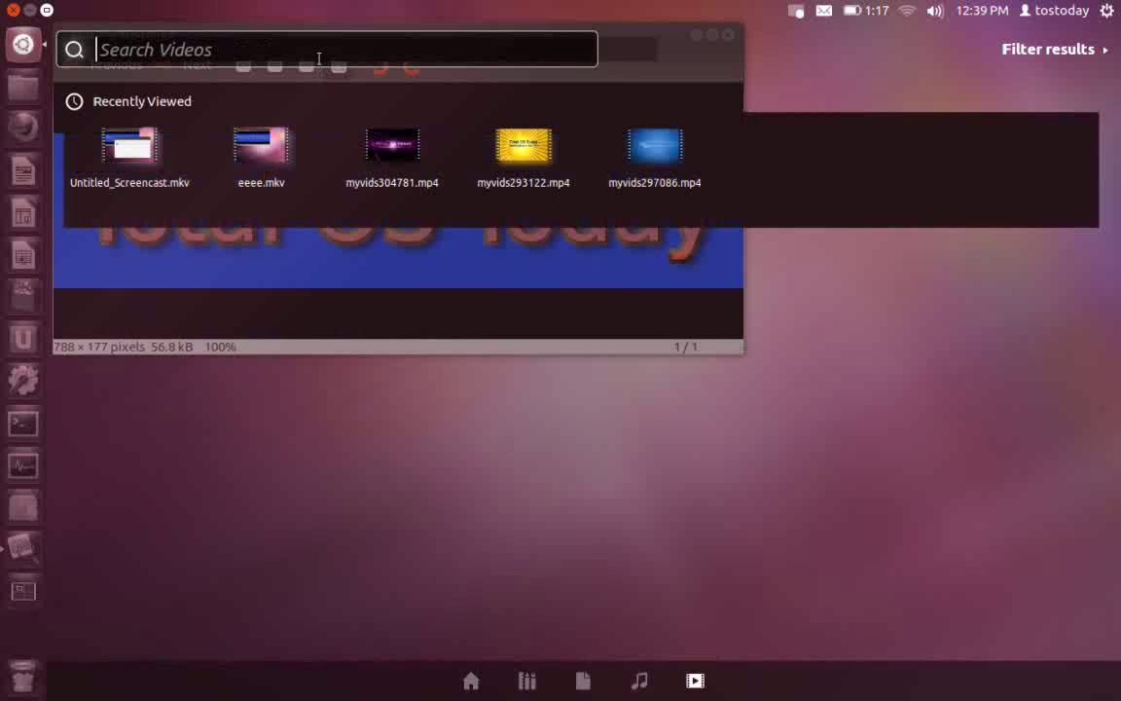
text(t)
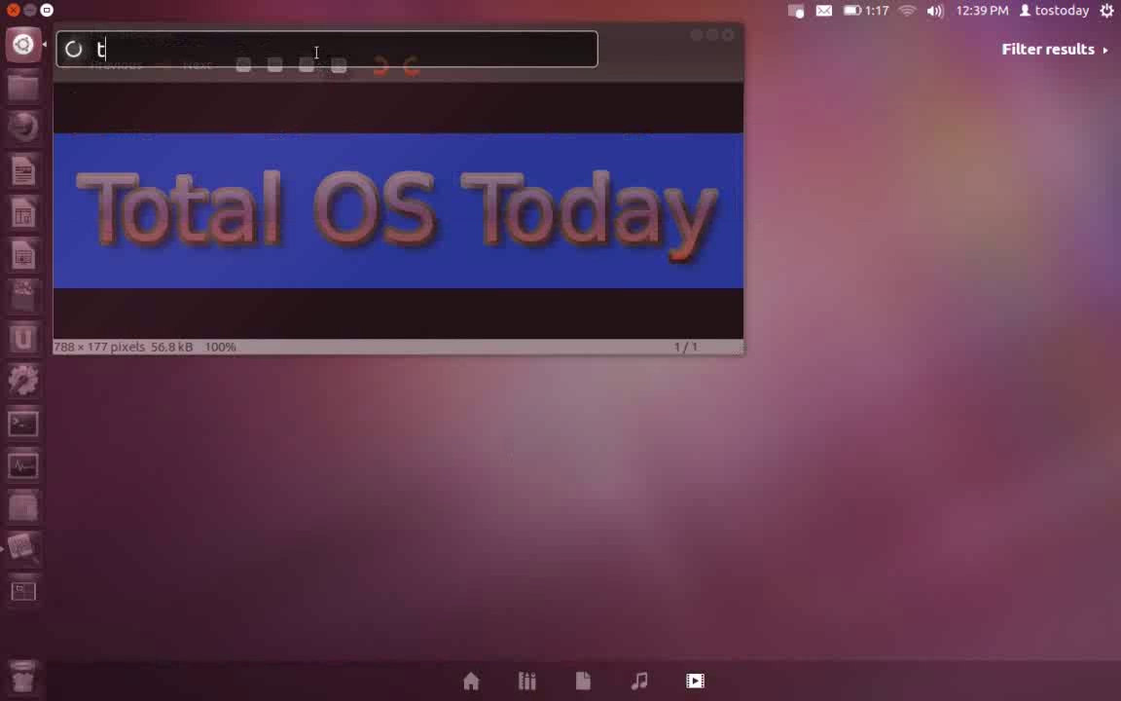
text(ostoday)
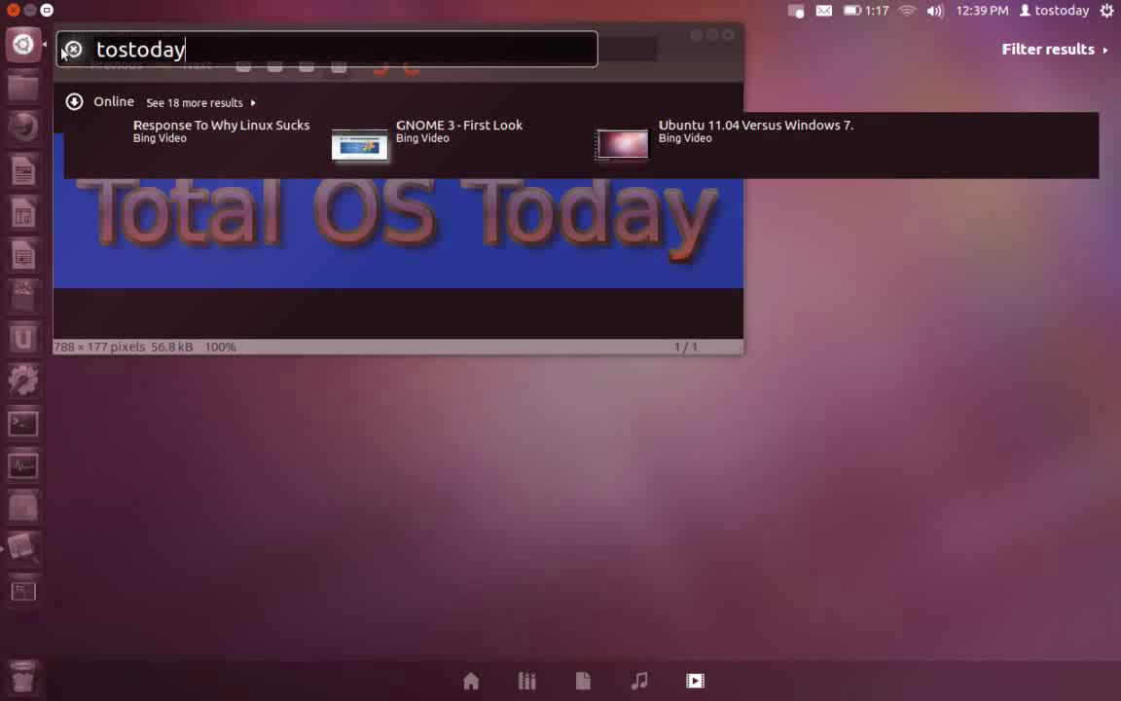
click(23, 45)
Close the Dash, search the HUD for 'sound', then clear the query
click(23, 45)
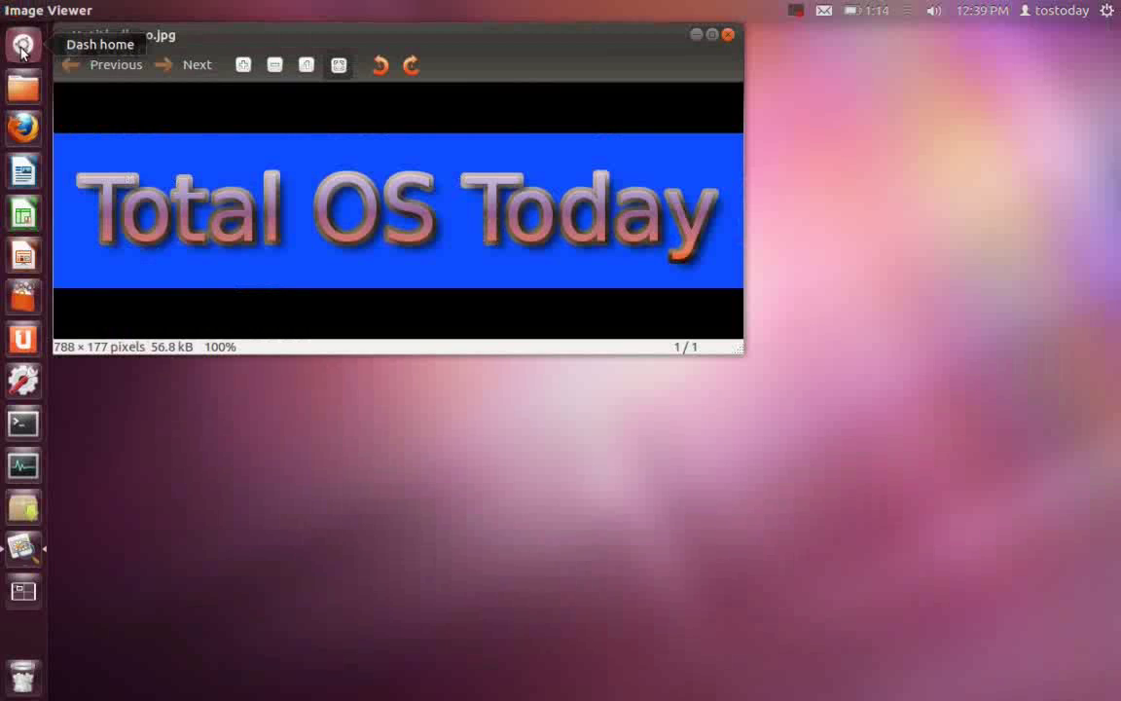
click(23, 46)
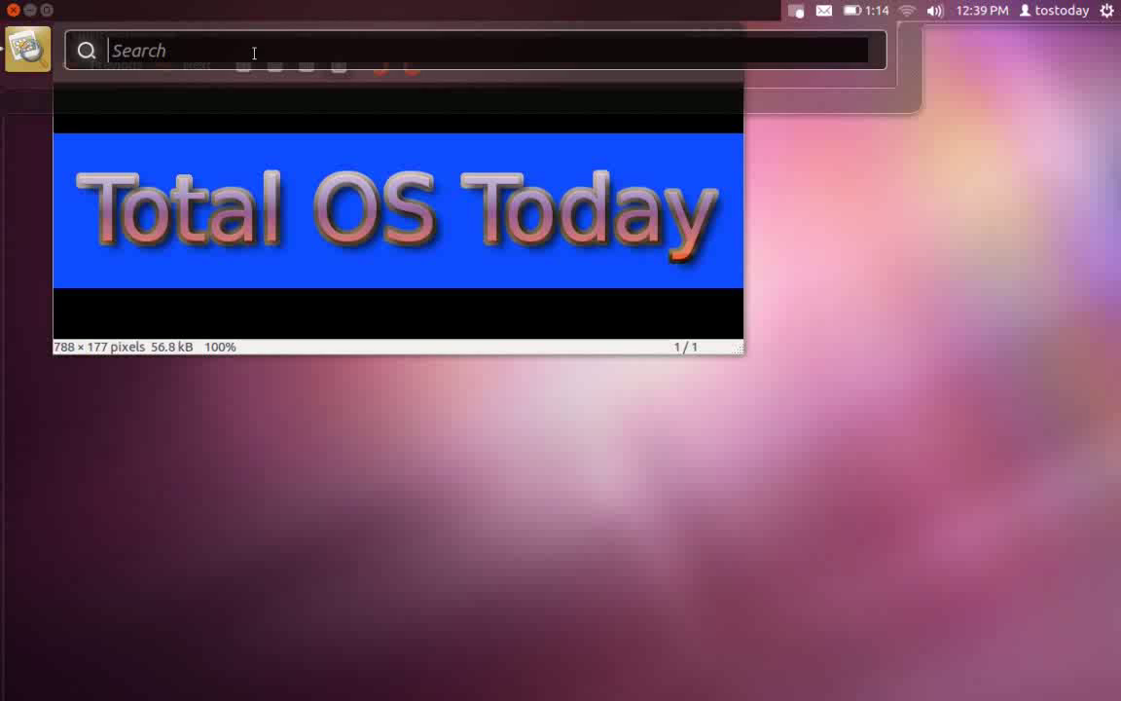
text(soun)
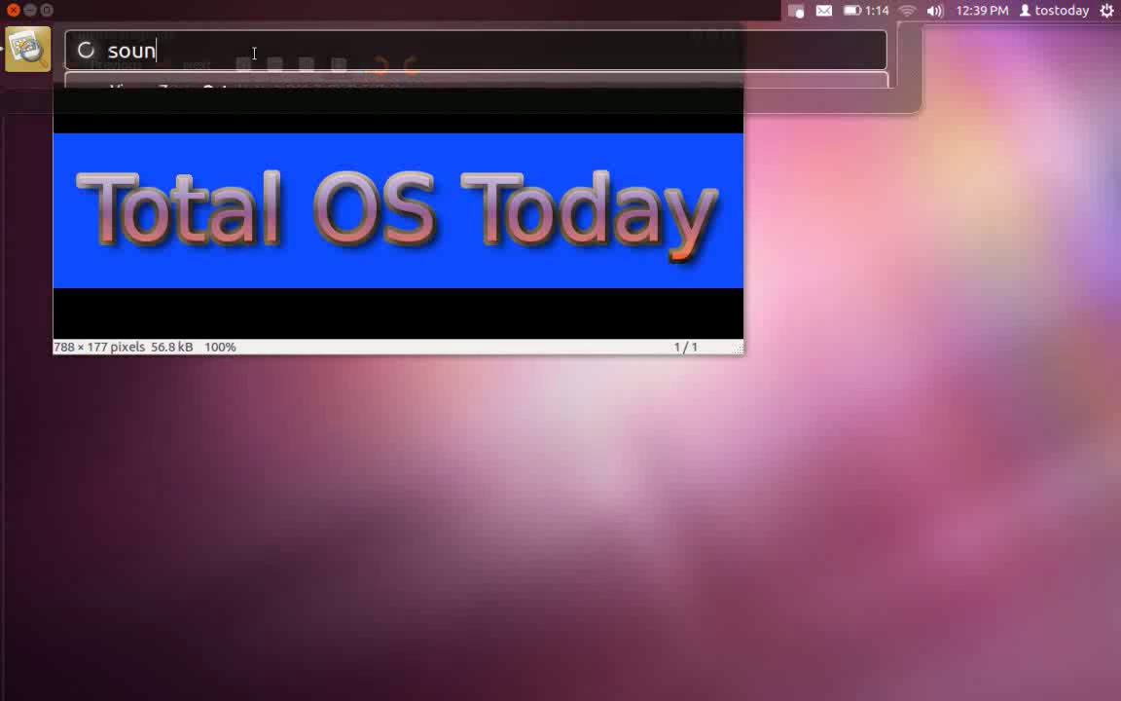
text(d)
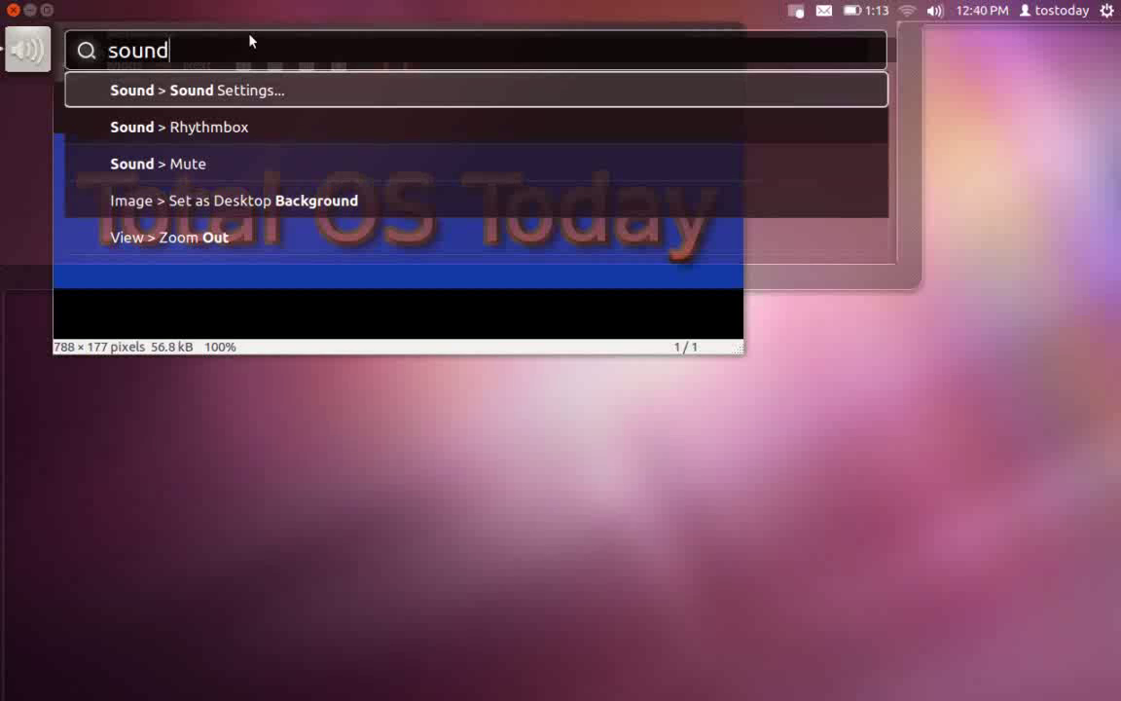
key(BackSpace)
key(BackSpace)
key(BackSpace)
key(BackSpace)
key(BackSpace)
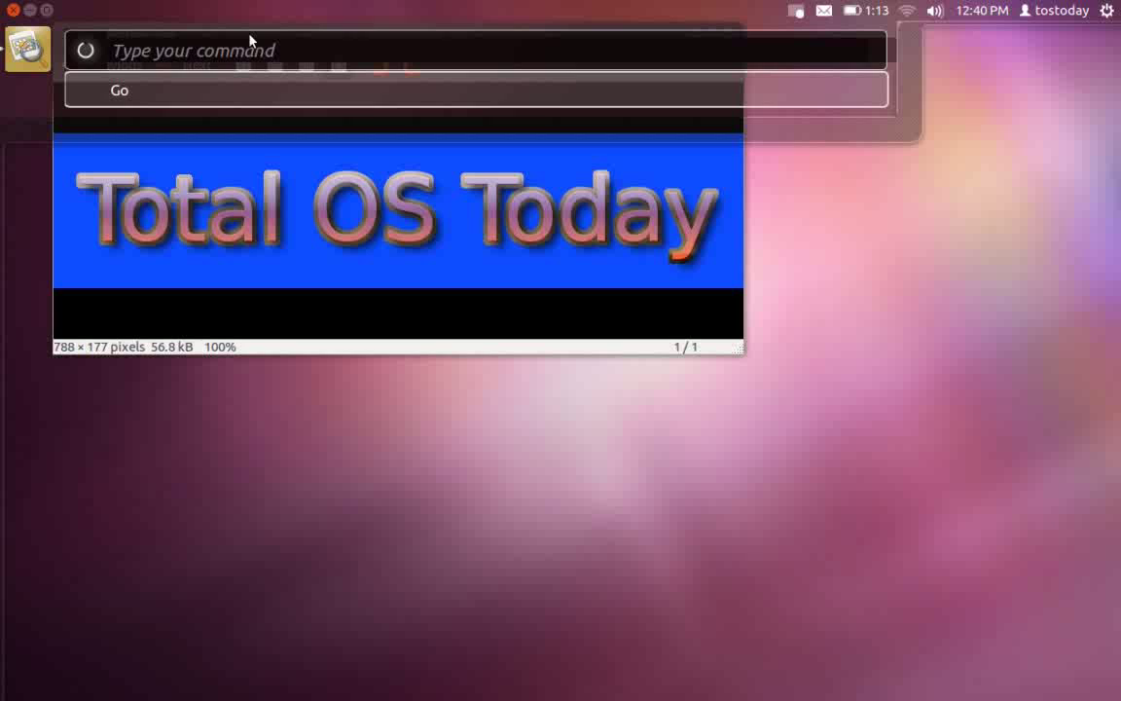
Search the HUD for 'settings' to list Sound, Time & Date and System Settings, then dismiss it
text(setti)
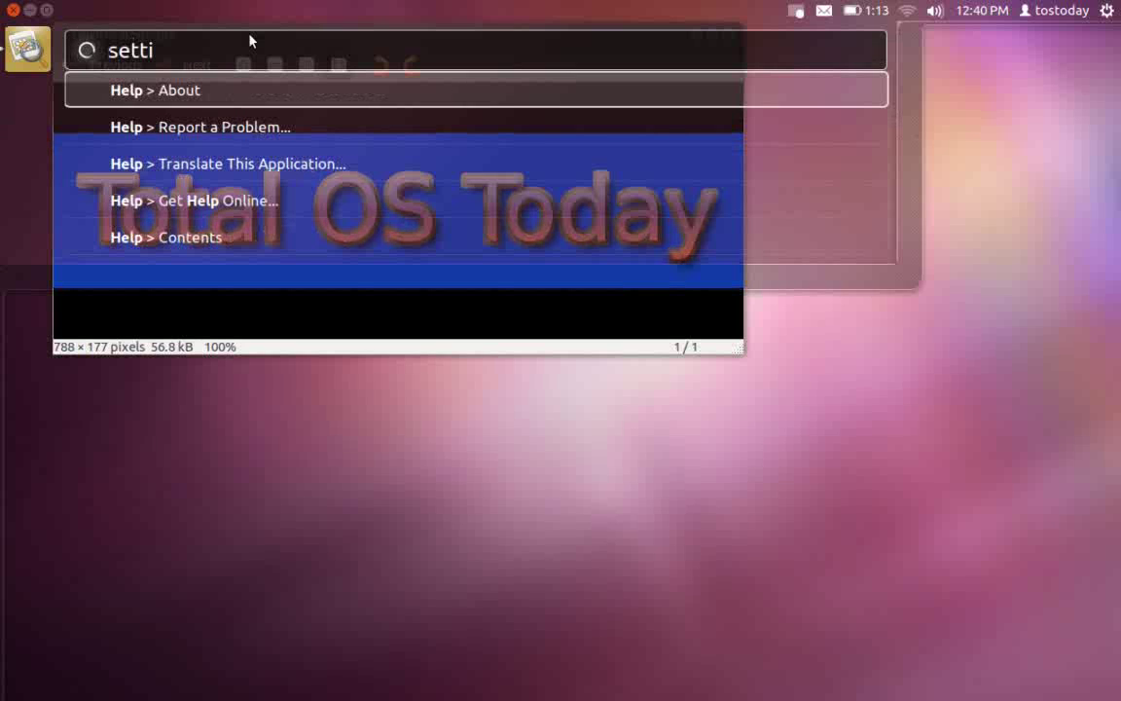
text(ngs)
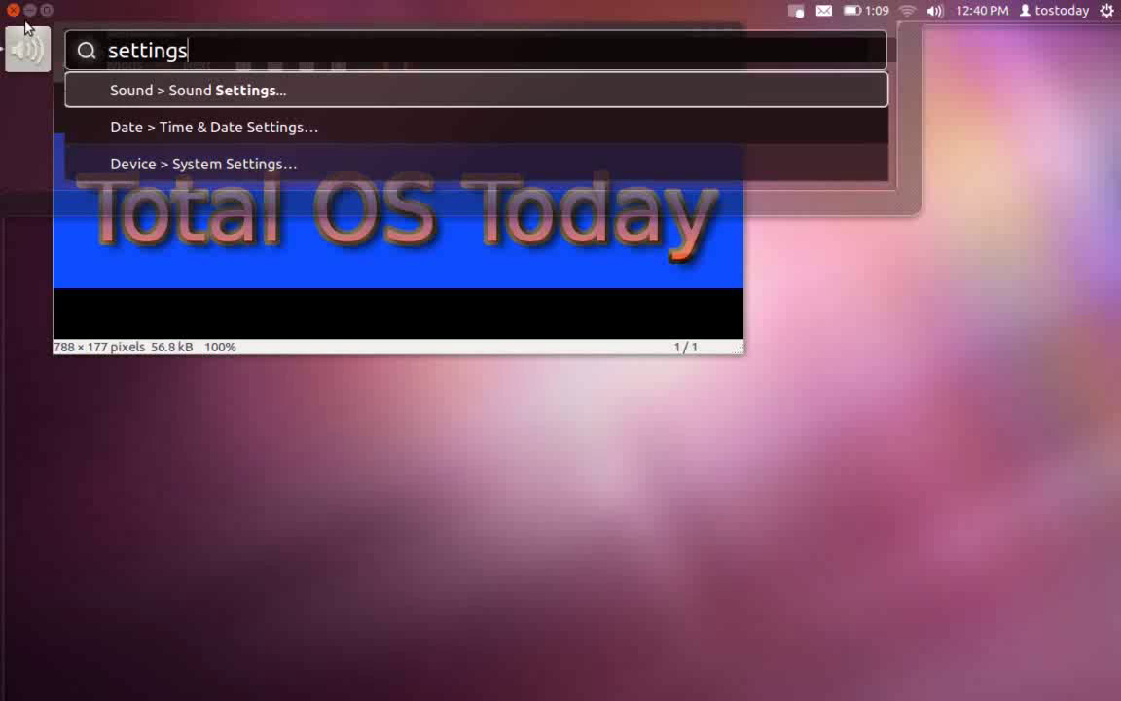
key(Escape)
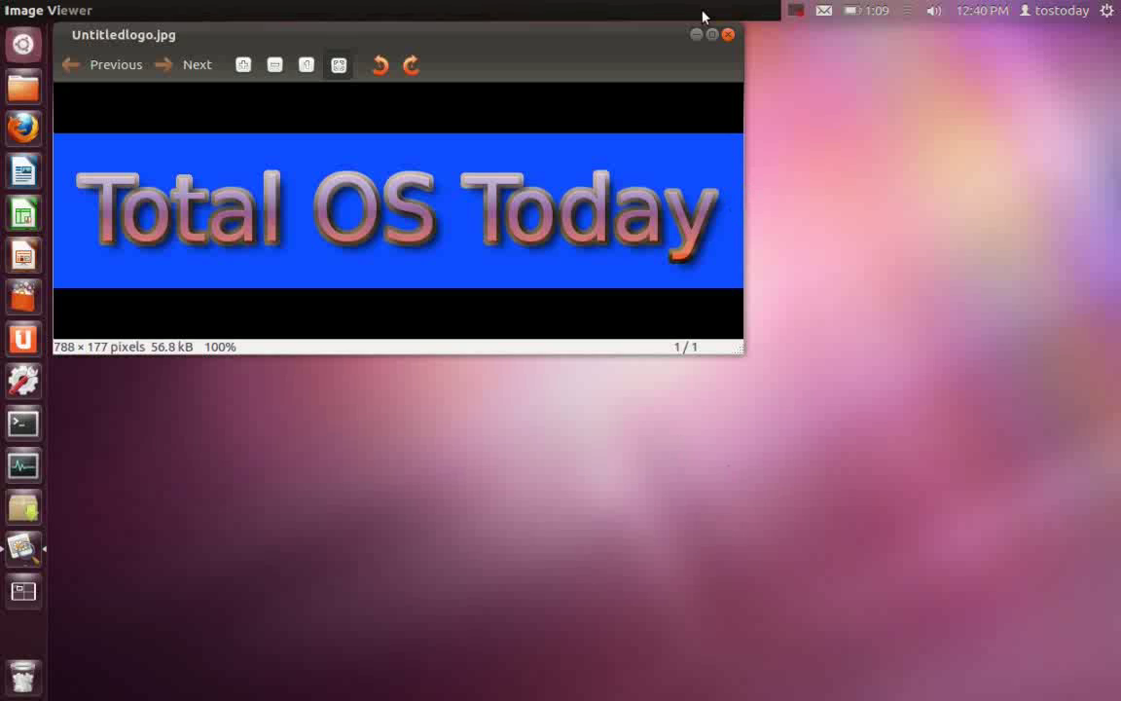
mouse_move(704, 10)
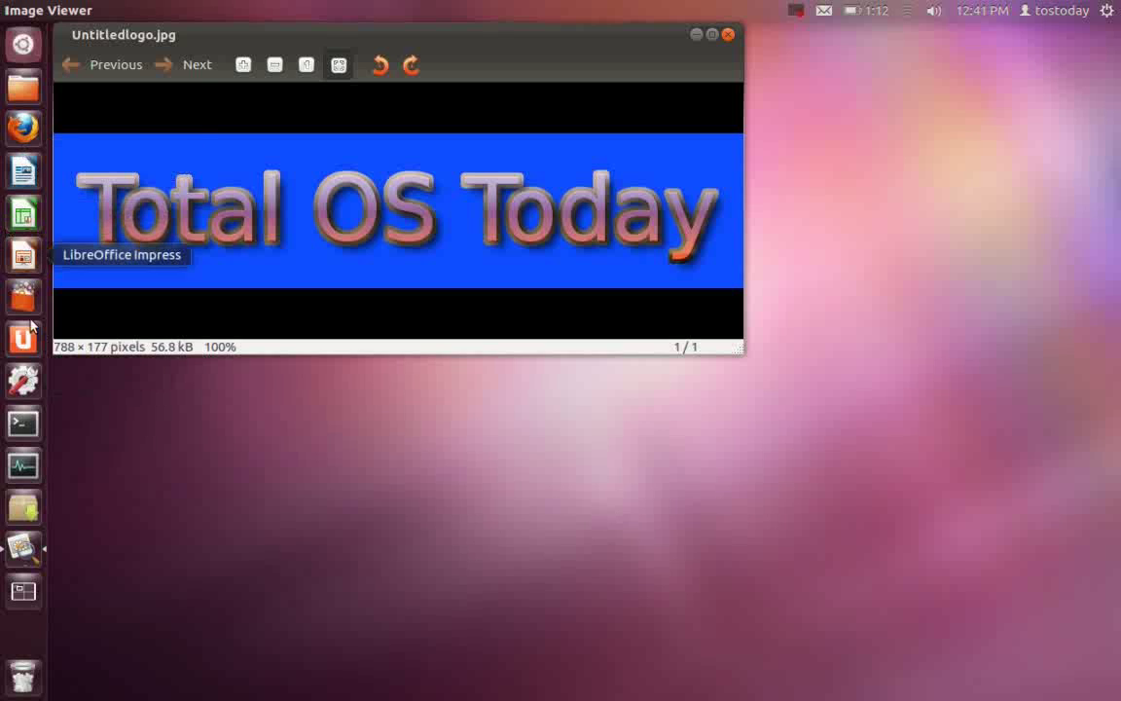
Launch System Monitor to view the CPU, memory and network graphs, then open the battery menu
click(30, 468)
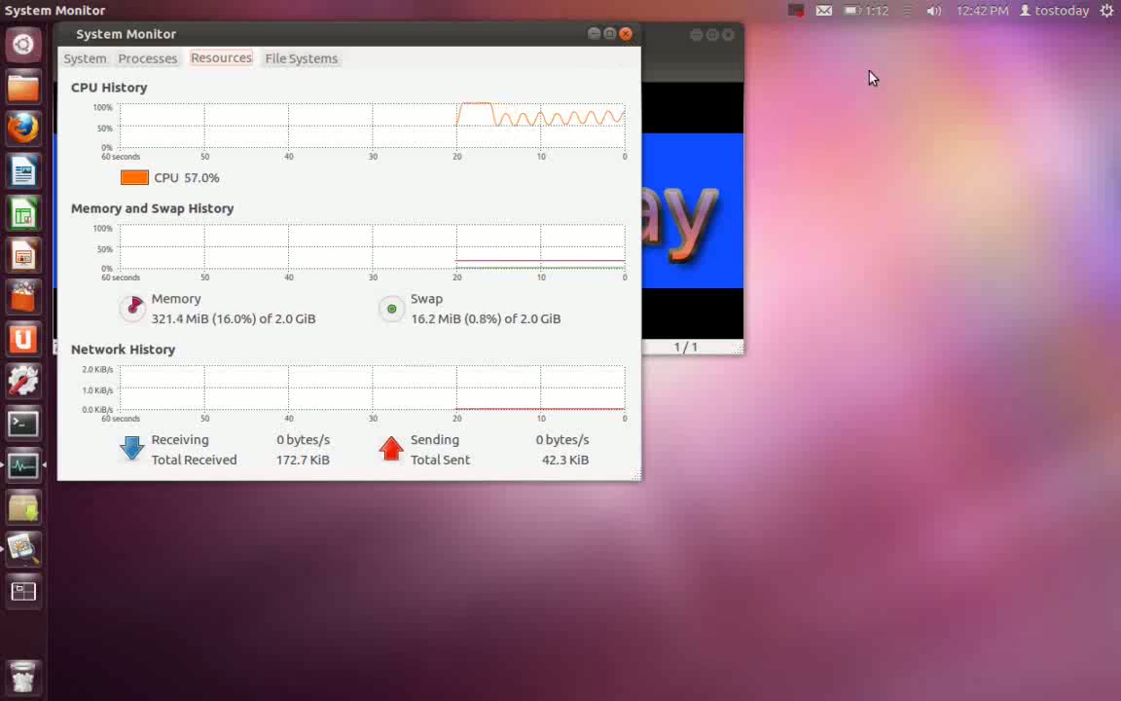
click(871, 13)
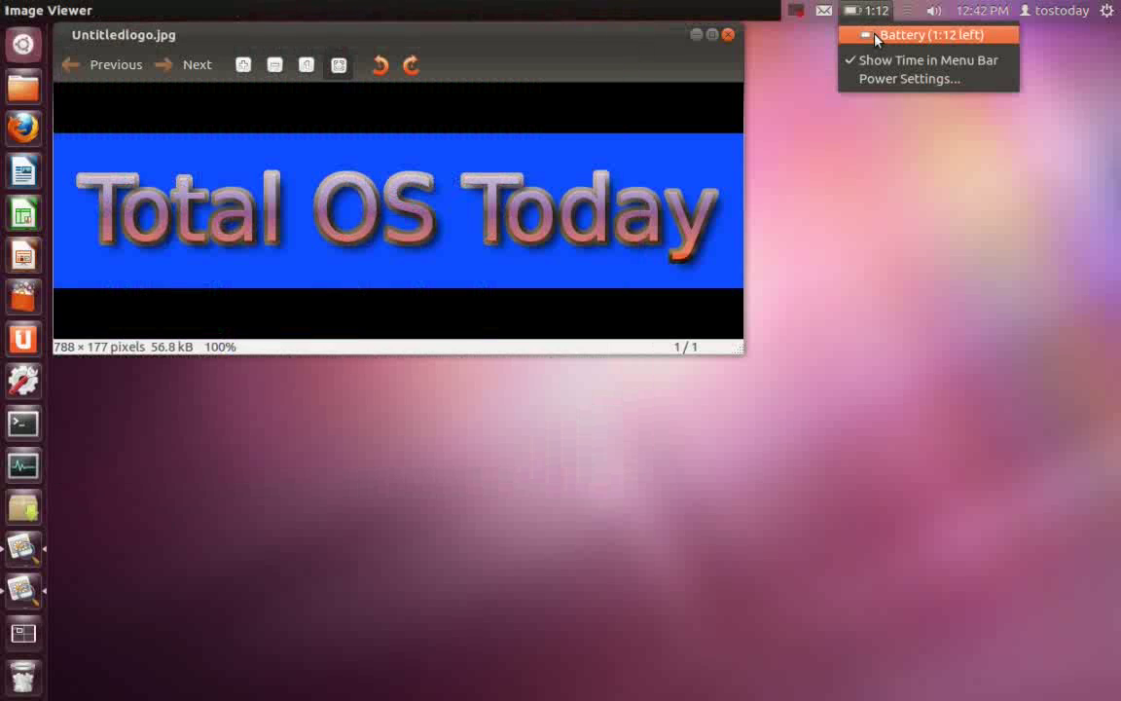
View the Brightness and Lock power settings at maximum brightness and 10-minute screen off, then close them
click(876, 84)
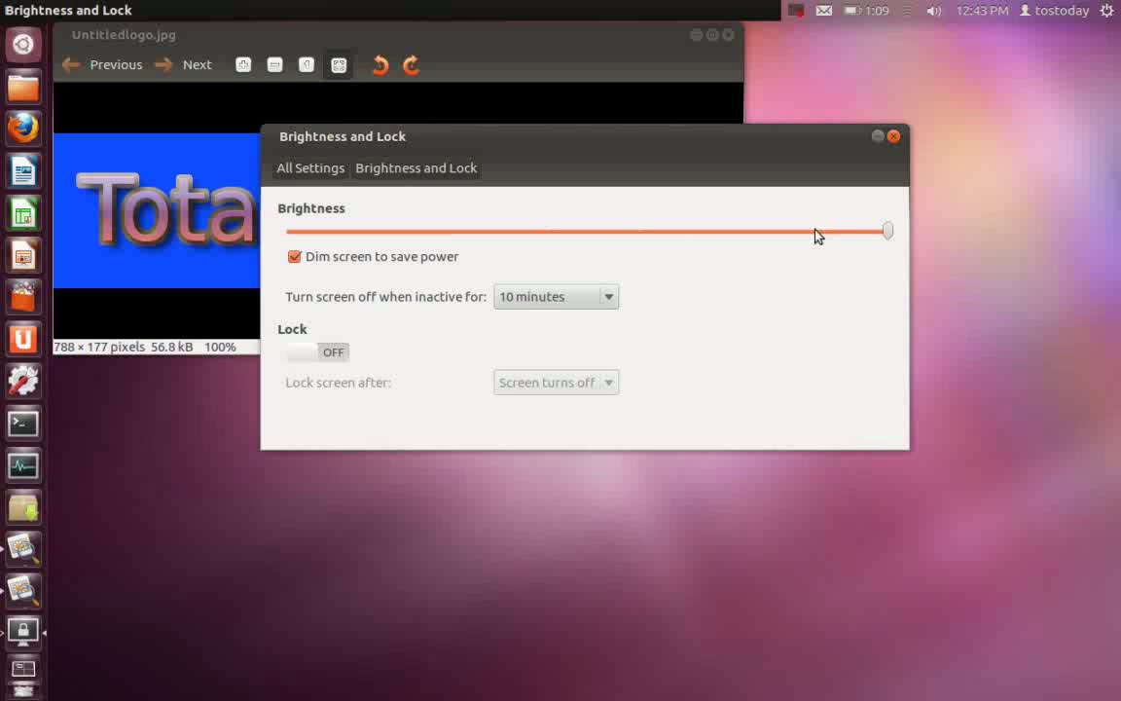
click(893, 137)
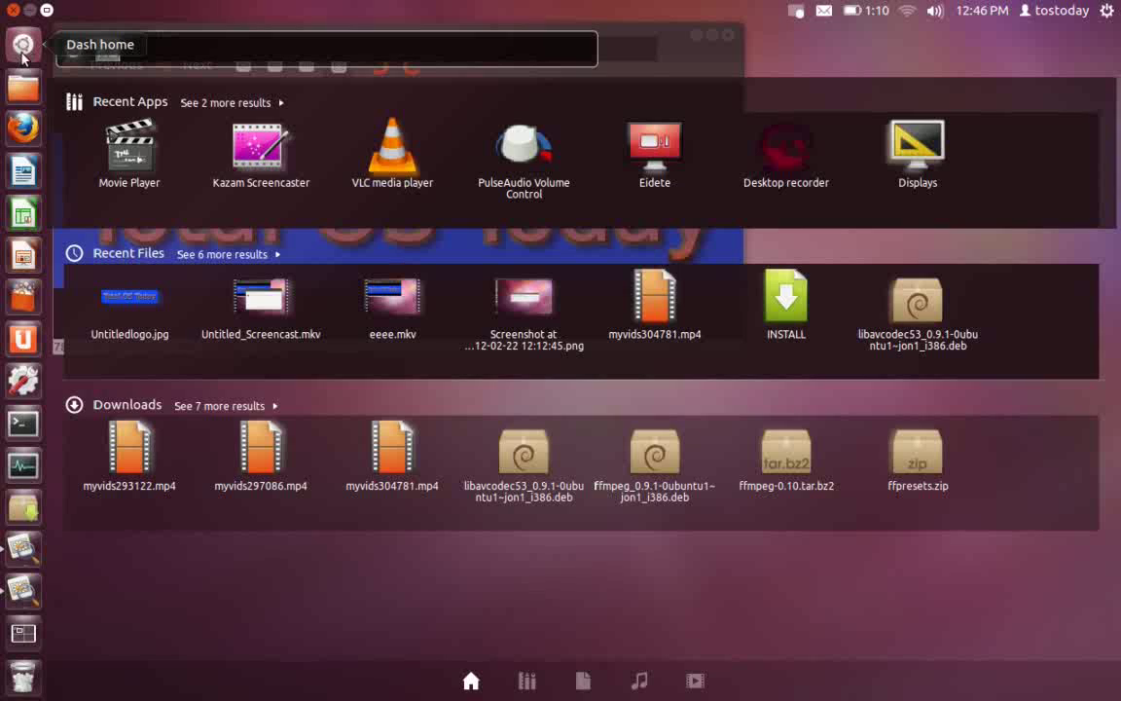
Close the Dash, reopen it with Super to search 'ka', then dismiss it
click(22, 52)
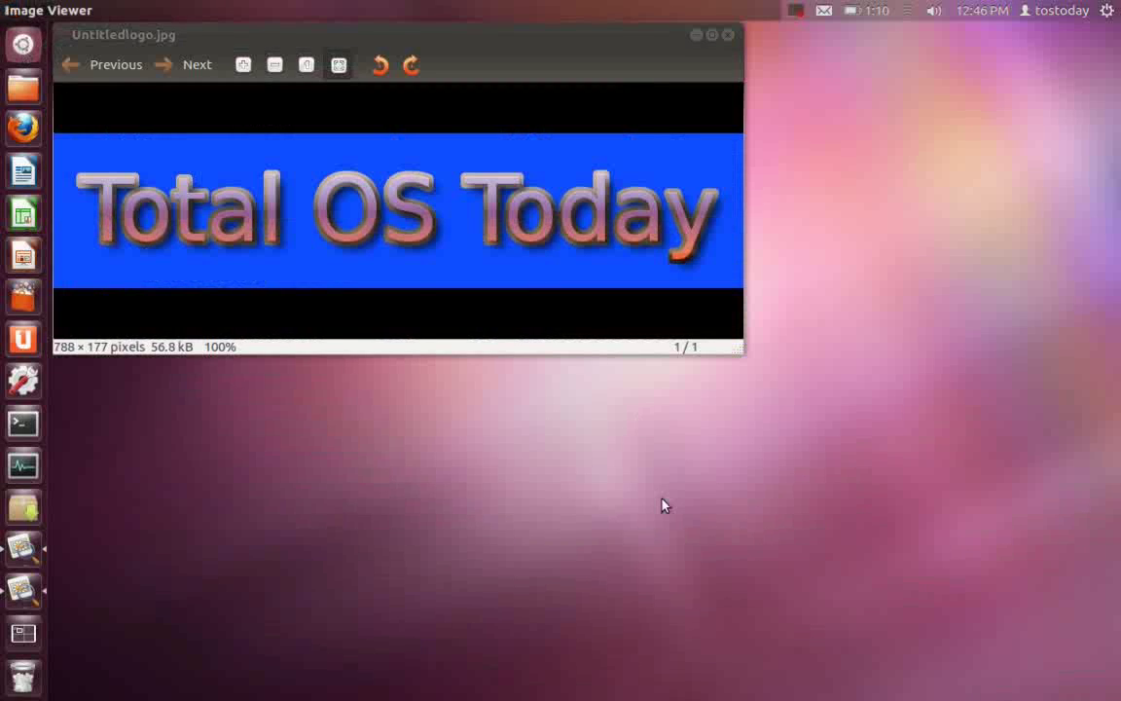
key(super)
text(ka)
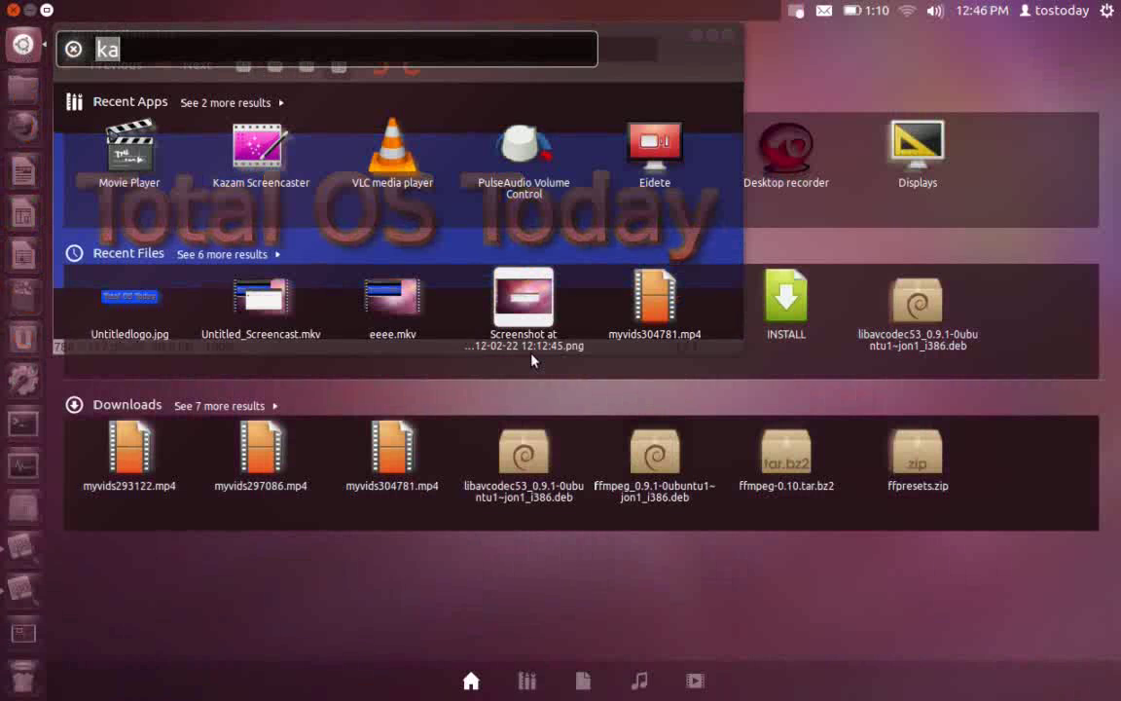
click(26, 45)
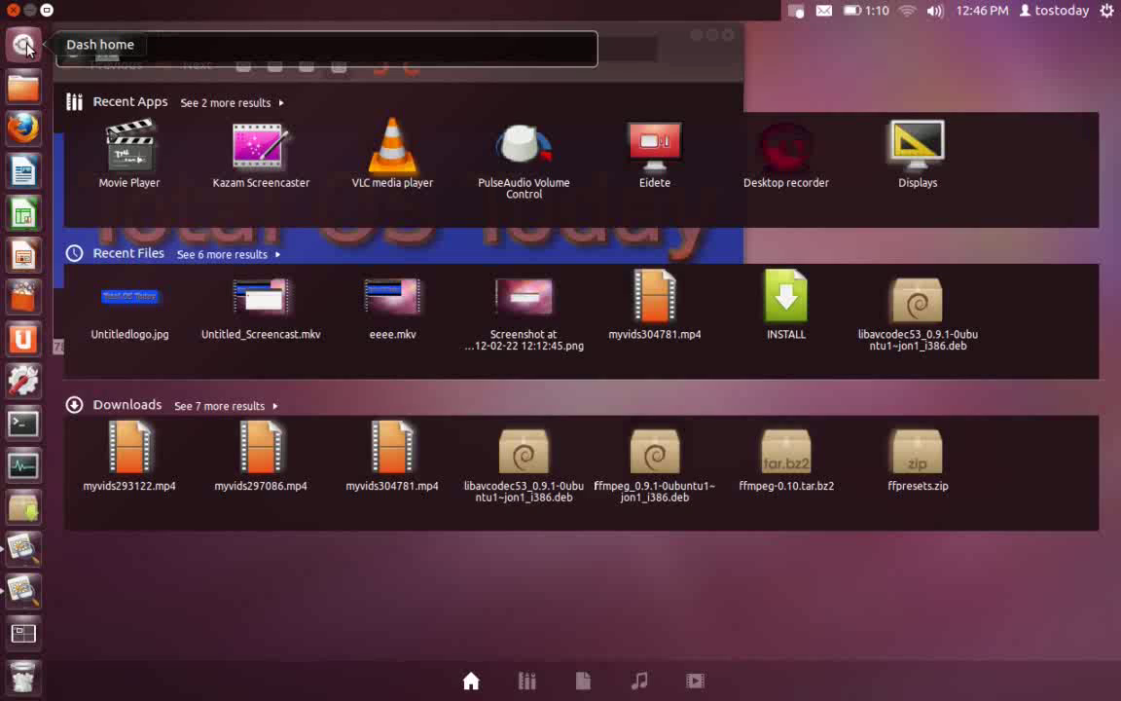